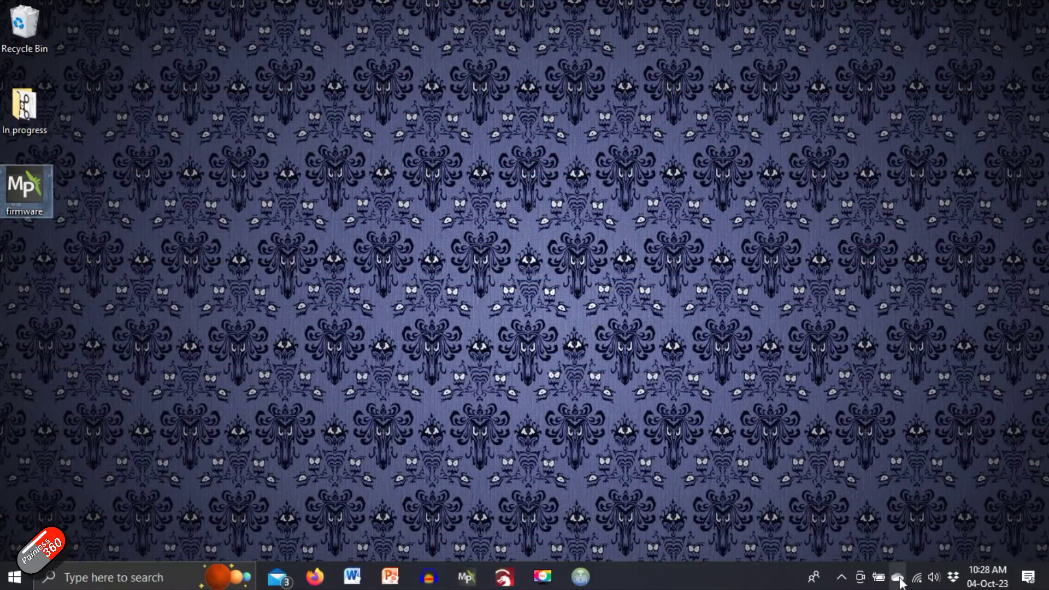
Join the ExpressLRS TX Wi-Fi network from the Windows network tray
mouse_move(919, 583)
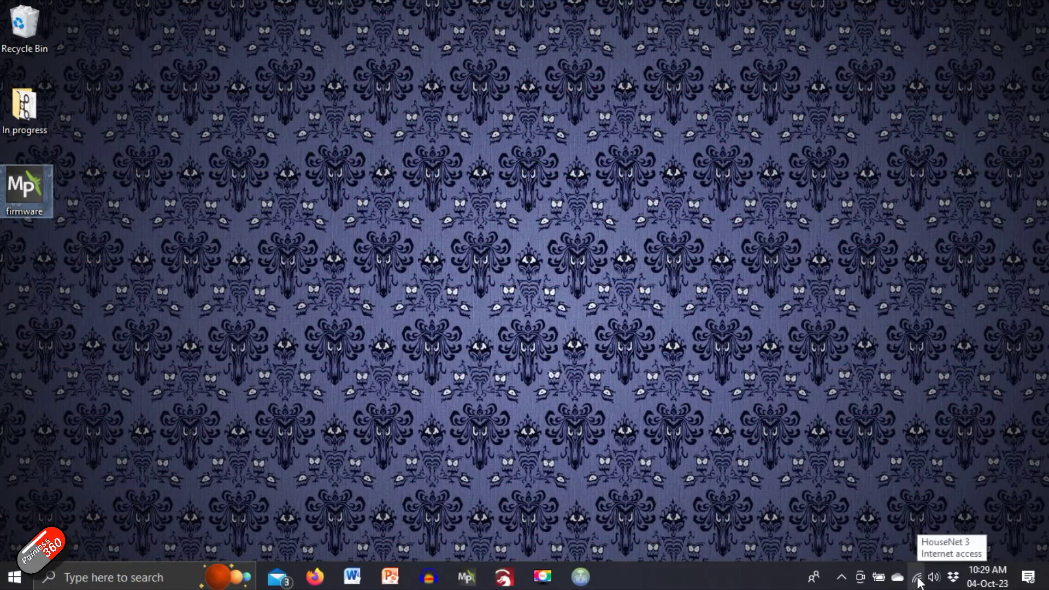
left_click(918, 578)
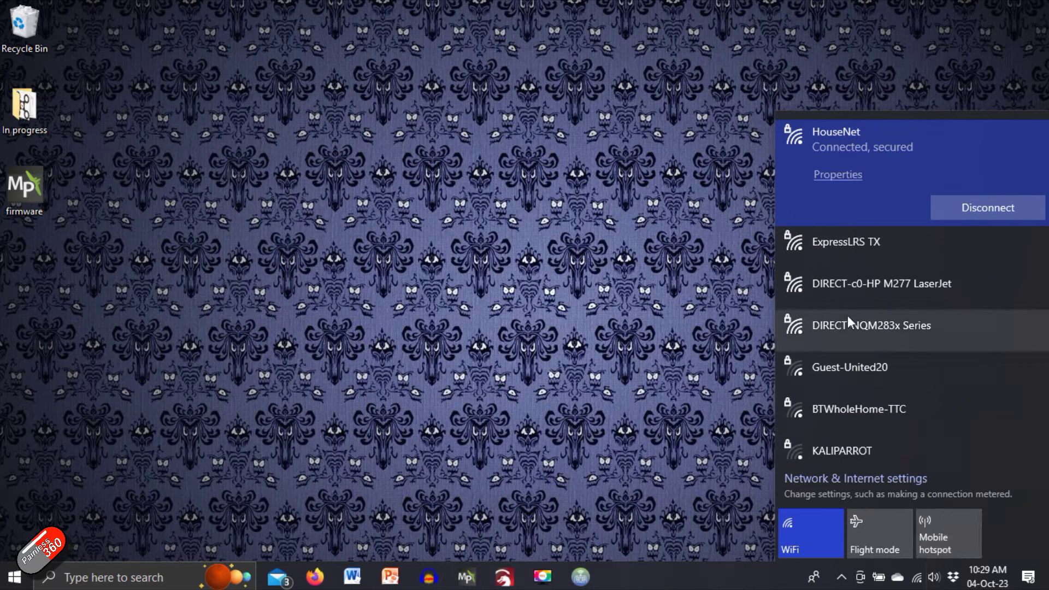
left_click(887, 241)
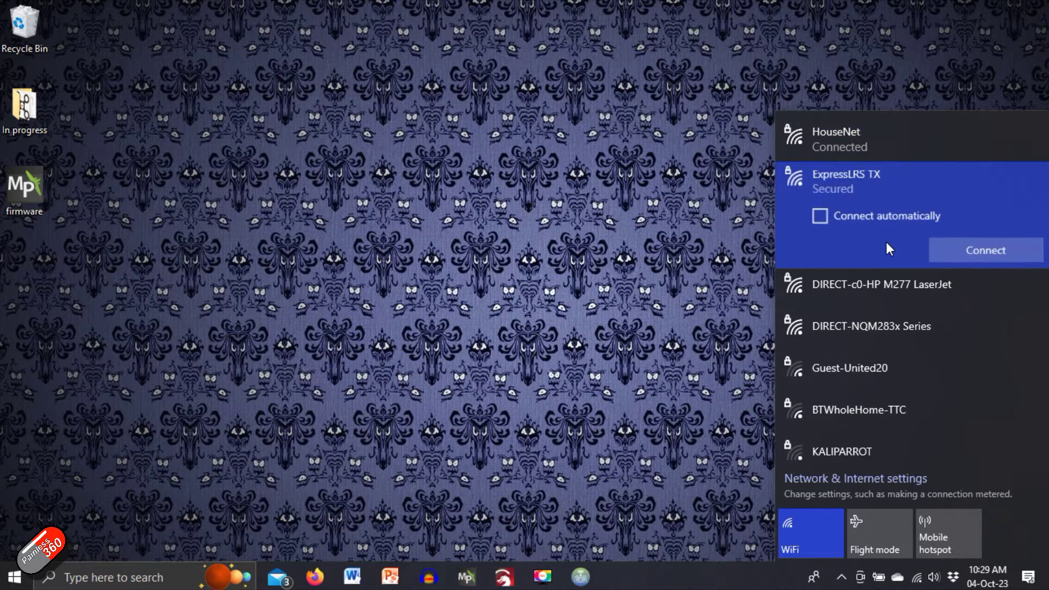
left_click(982, 250)
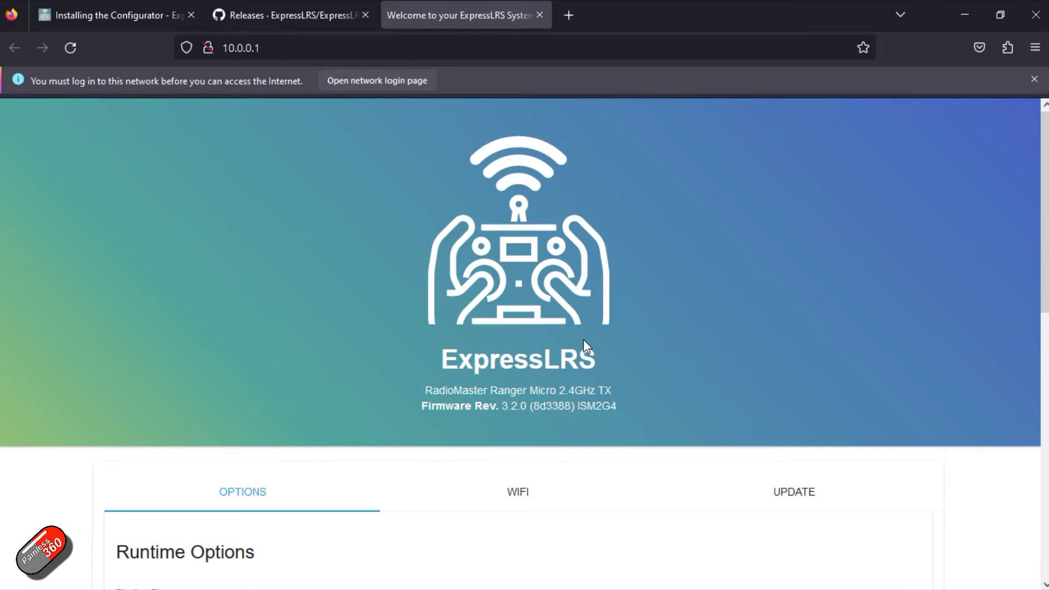
scroll(584, 341, "down", 2)
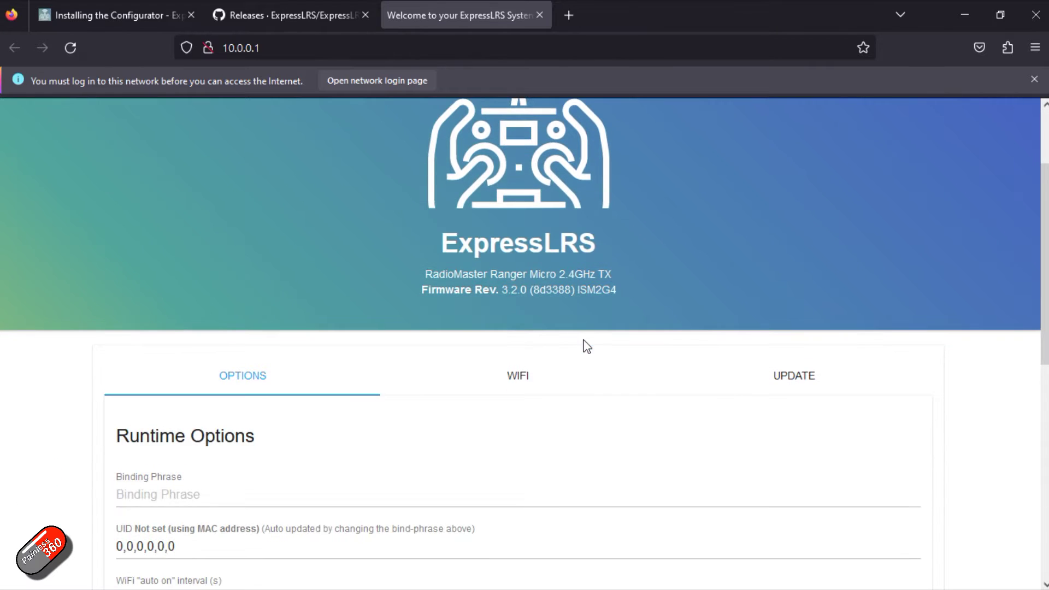
left_click_drag(425, 274, 584, 275)
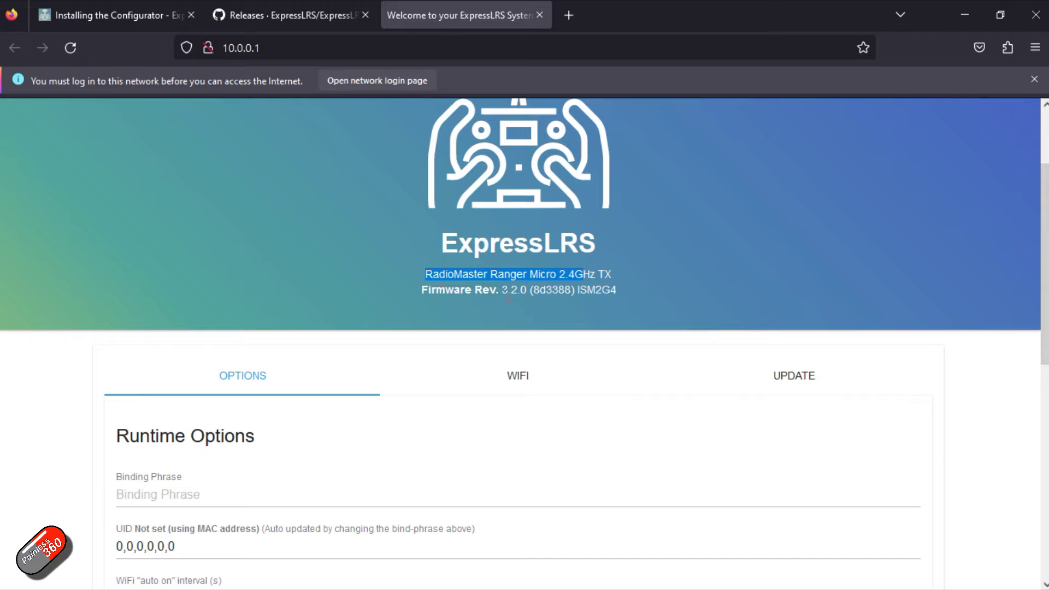
left_click_drag(500, 290, 522, 290)
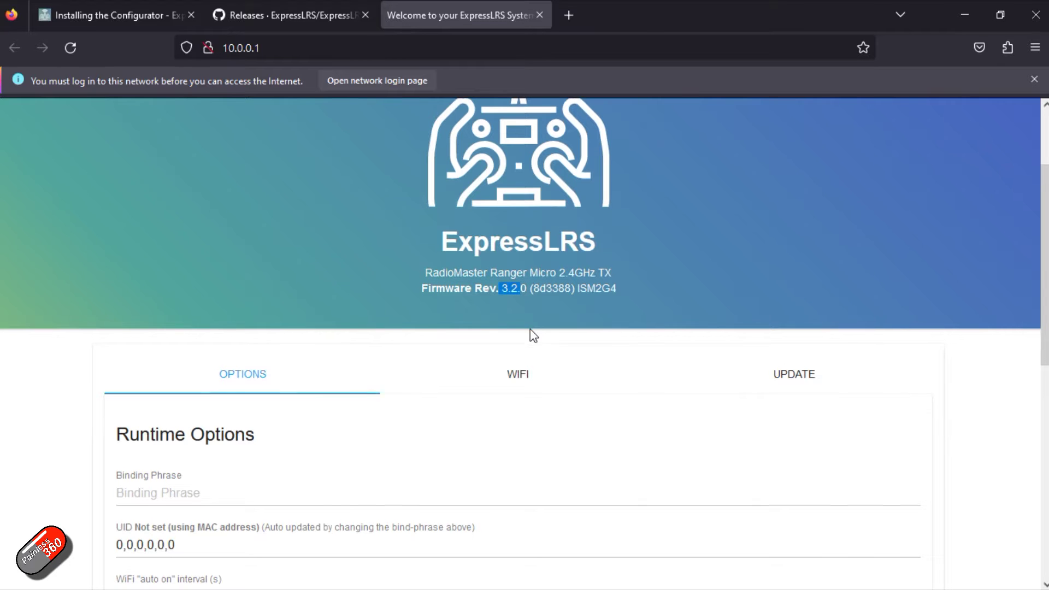
scroll(530, 329, "down", 2)
scroll(531, 329, "down", 2)
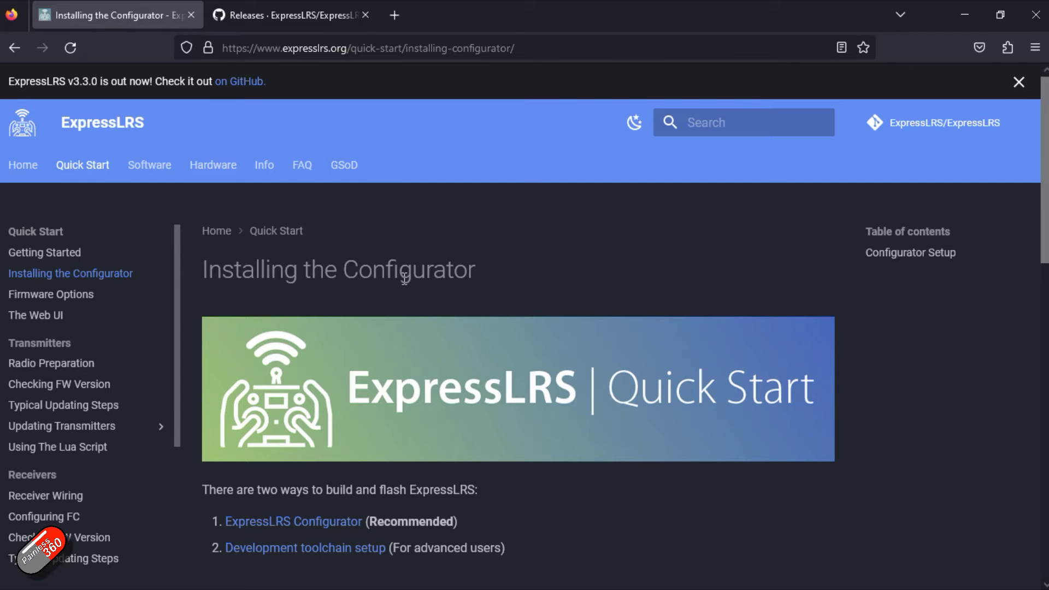
Follow the Configurator Setup download link to the GitHub releases page for Configurator 1.6.0
scroll(405, 279, "down", 5)
scroll(405, 278, "down", 4)
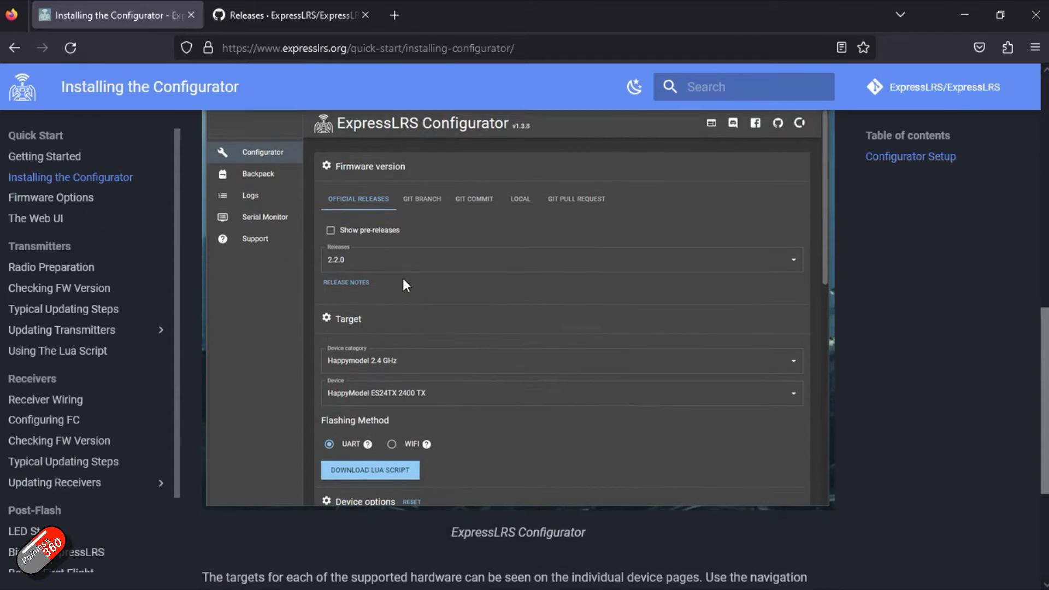
scroll(404, 279, "down", 5)
scroll(403, 280, "up", 15)
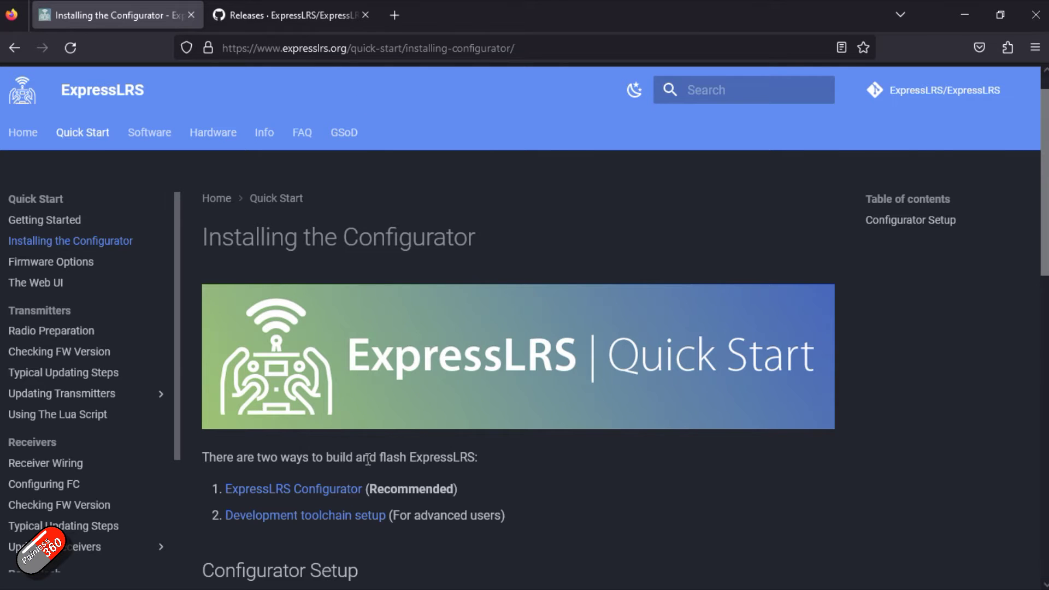
scroll(368, 459, "down", 5)
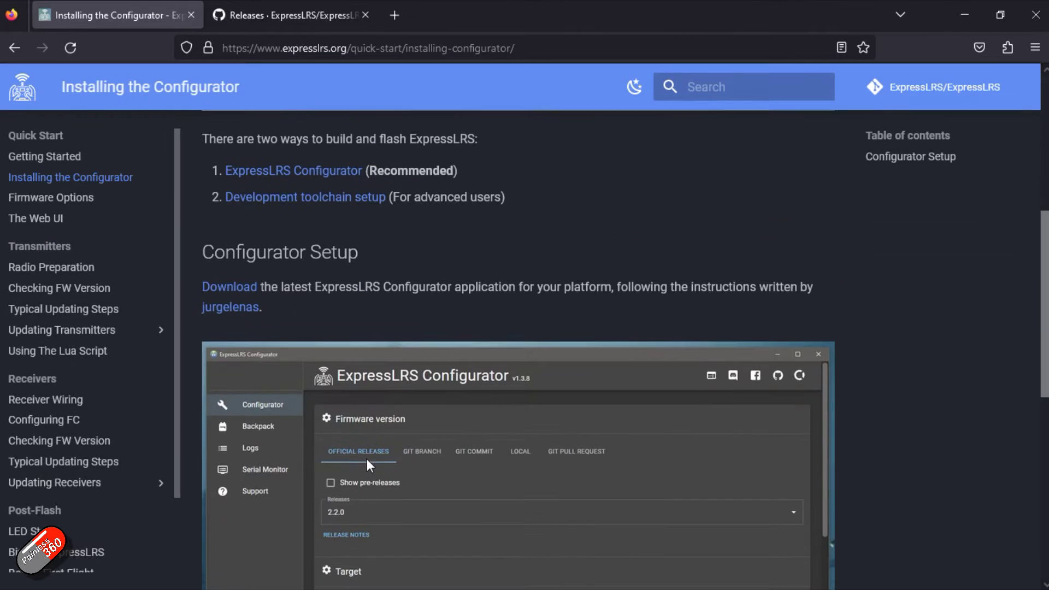
left_click(235, 294)
left_click(306, 14)
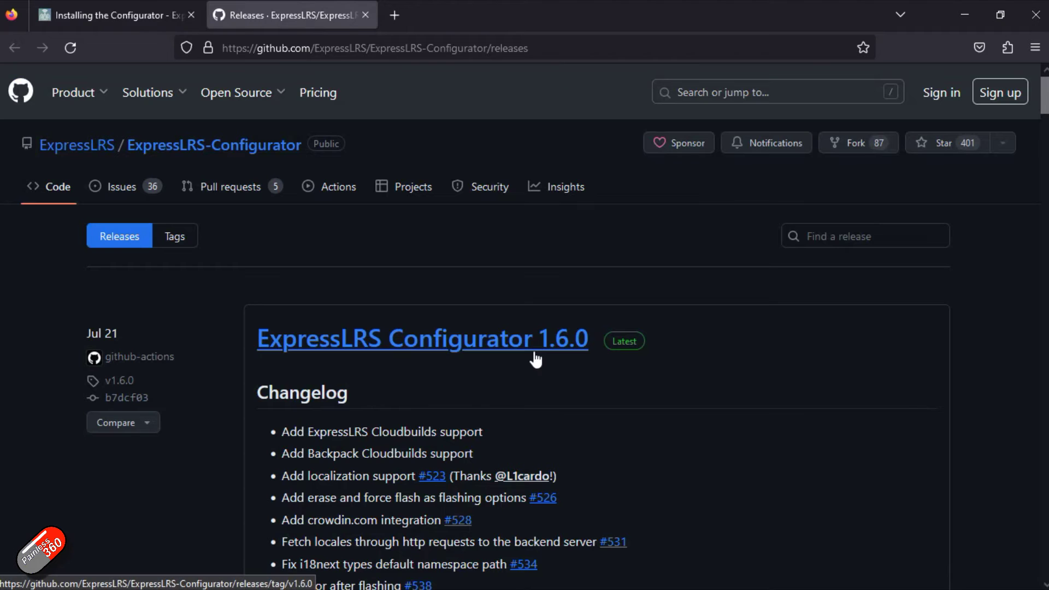
scroll(535, 359, "down", 3)
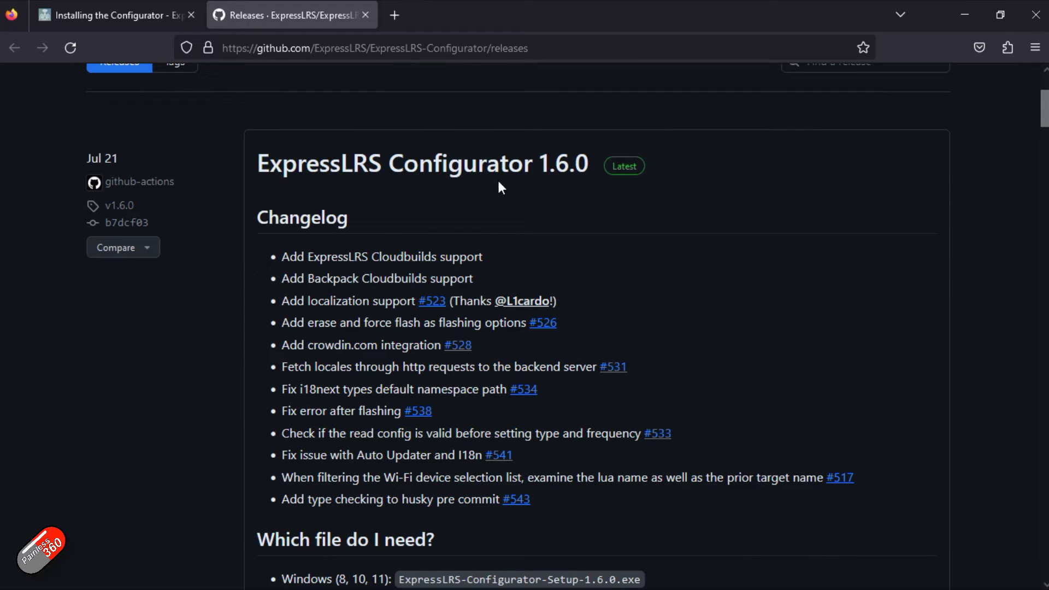
scroll(565, 205, "down", 5)
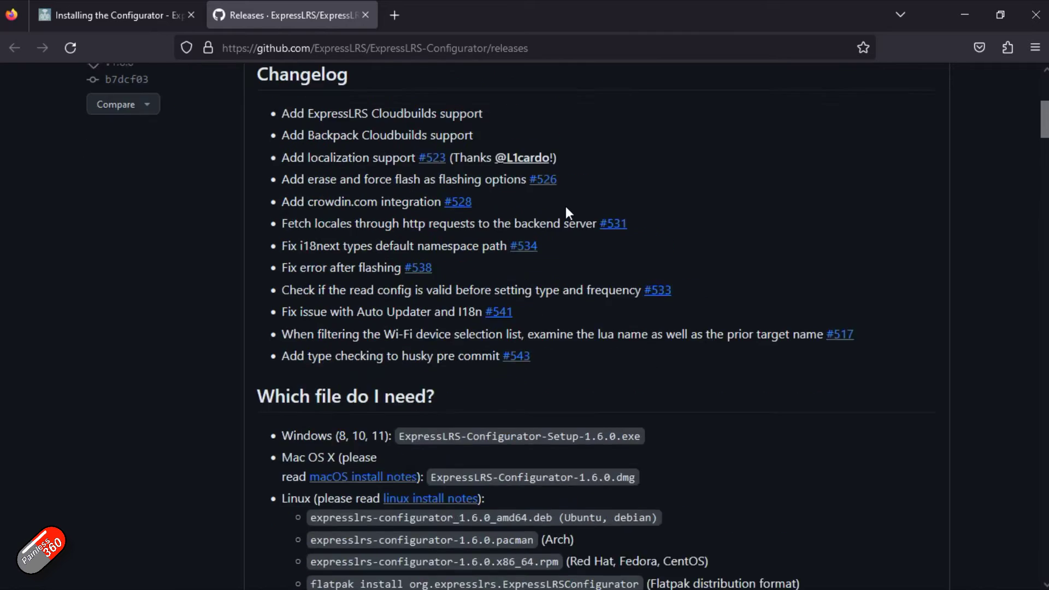
scroll(568, 206, "down", 7)
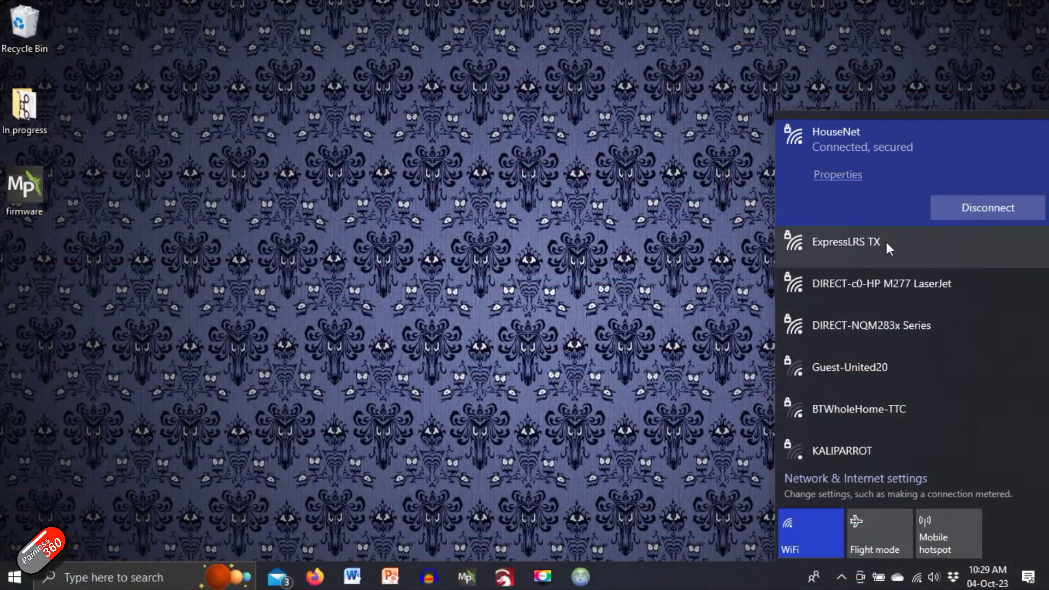
Rejoin ExpressLRS TX and highlight the RadioMaster Ranger Micro module name on the 10.0.0.1 page
left_click(887, 242)
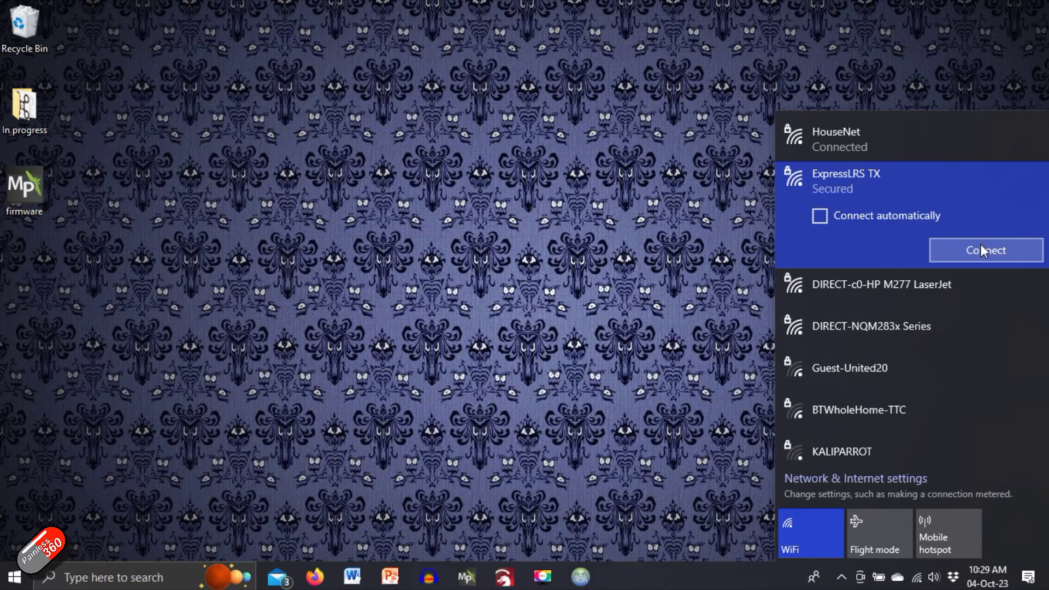
left_click(982, 247)
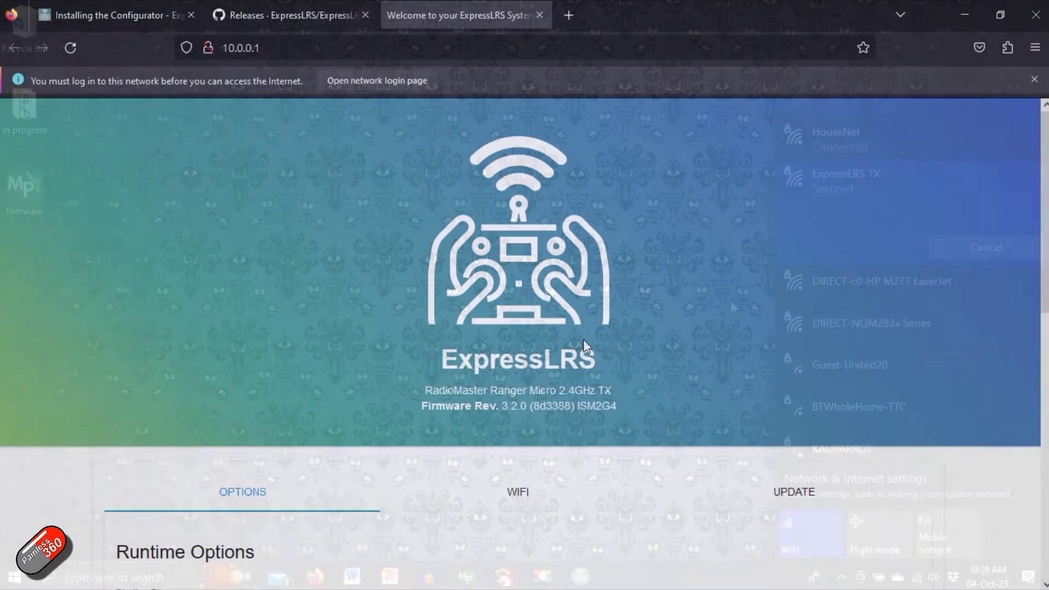
scroll(584, 344, "down", 3)
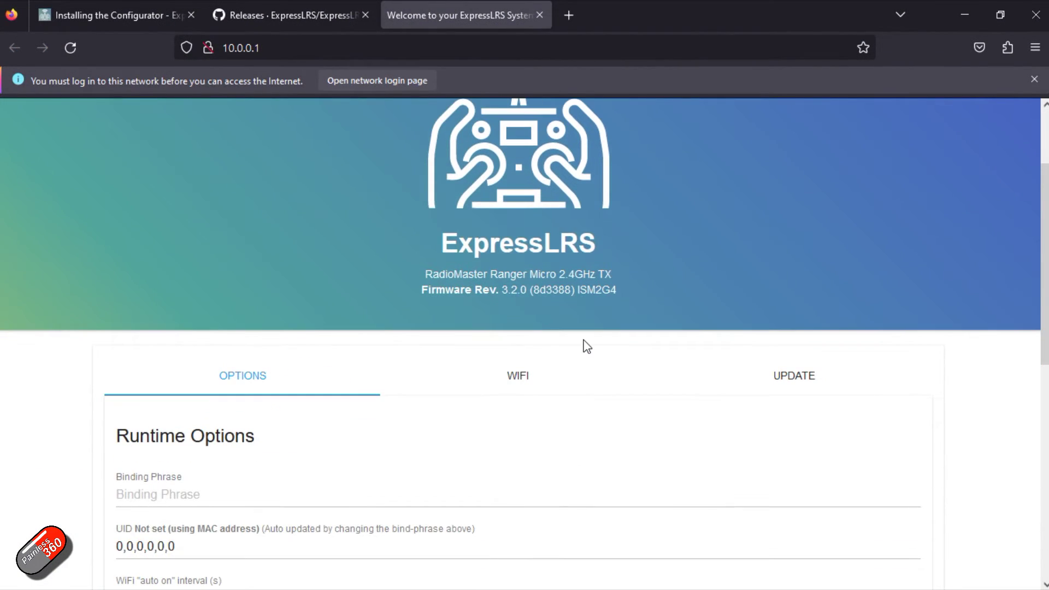
left_click_drag(426, 275, 521, 291)
Scroll down to Runtime Options and place the cursor in the Binding Phrase field
scroll(531, 333, "down", 3)
scroll(531, 329, "down", 1)
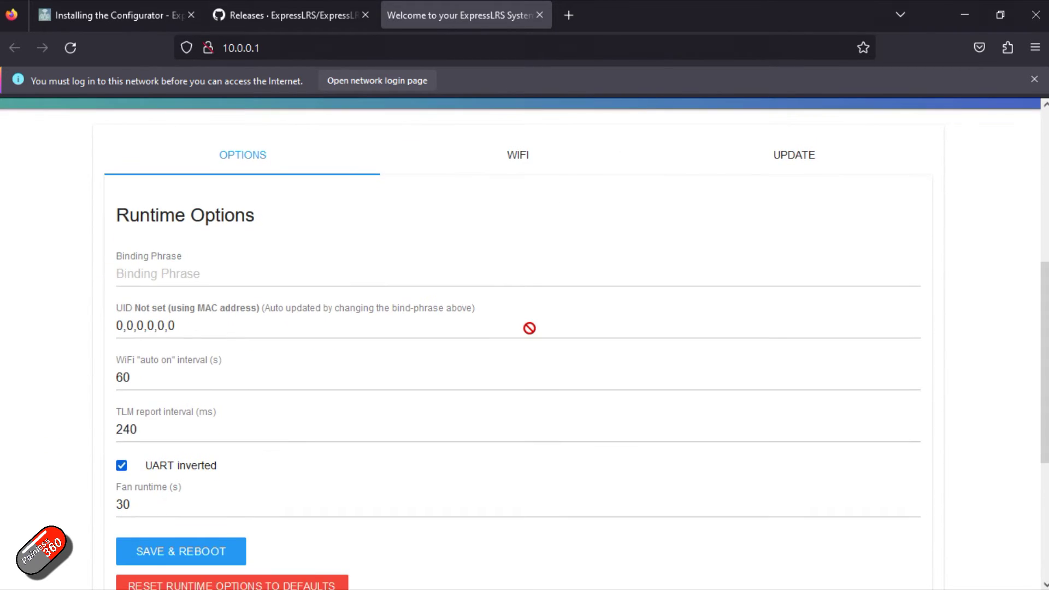
scroll(529, 331, "down", 2)
scroll(530, 329, "up", 3)
left_click(239, 298)
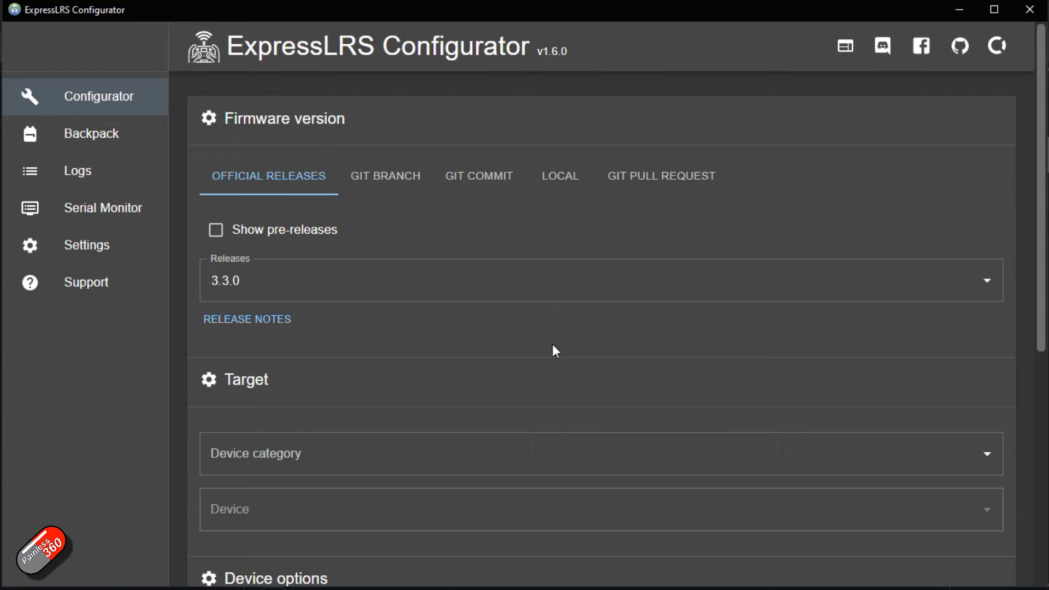
Choose firmware release 3.3.0
scroll(553, 344, "down", 3)
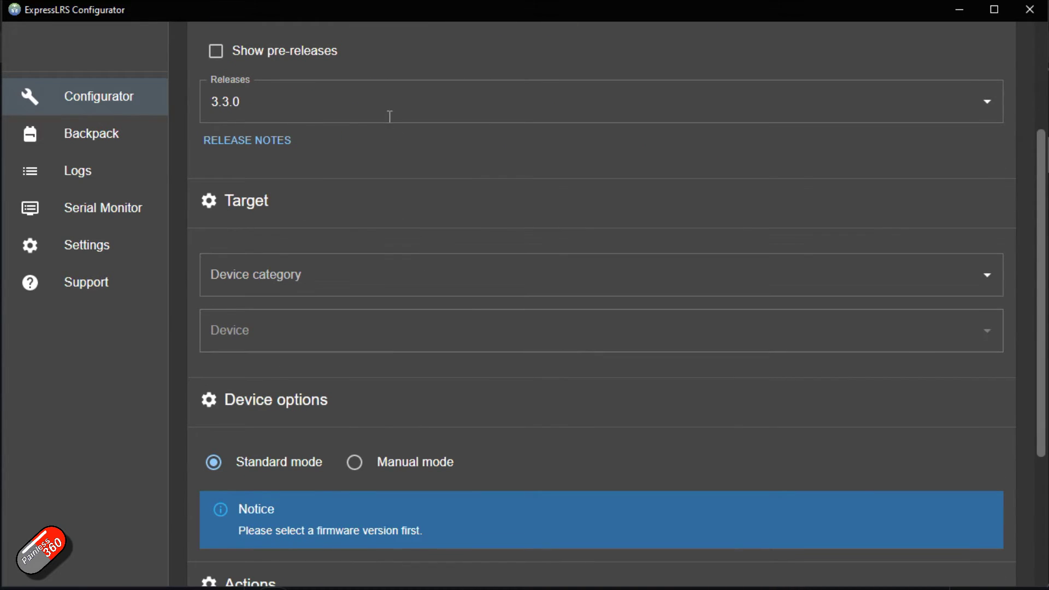
left_click(390, 98)
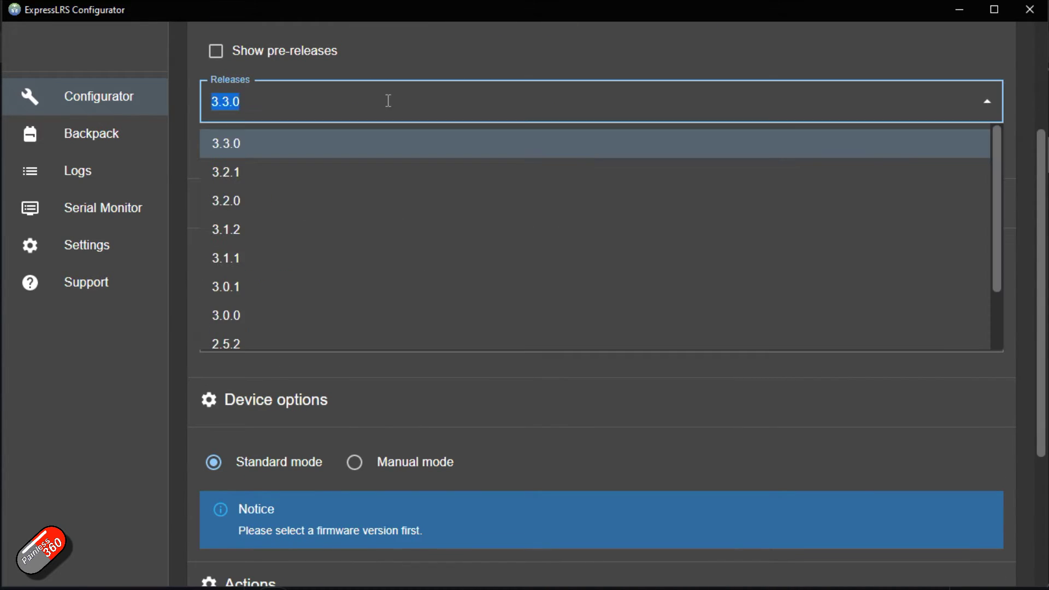
left_click(259, 151)
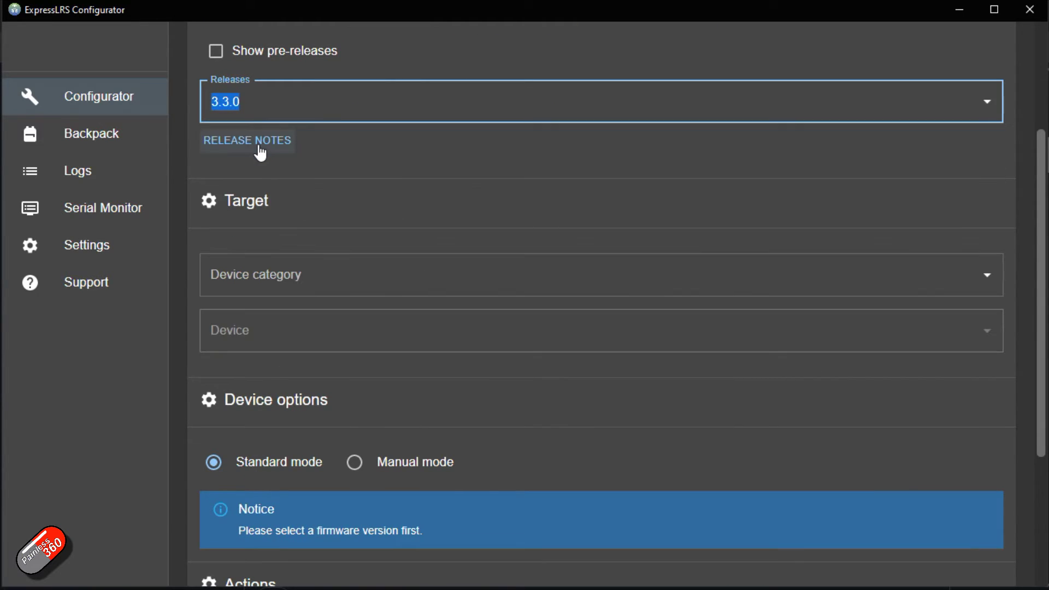
Set device category RadioMaster 2.4 GHz and device RadioMaster Ranger Micro 2.4GHz TX
left_click(345, 280)
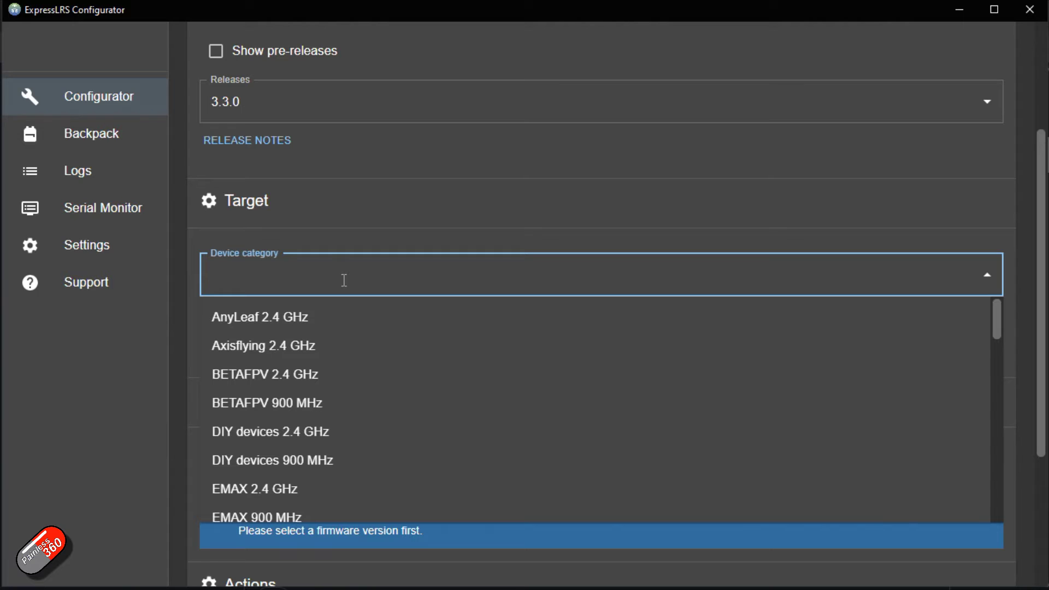
type("r")
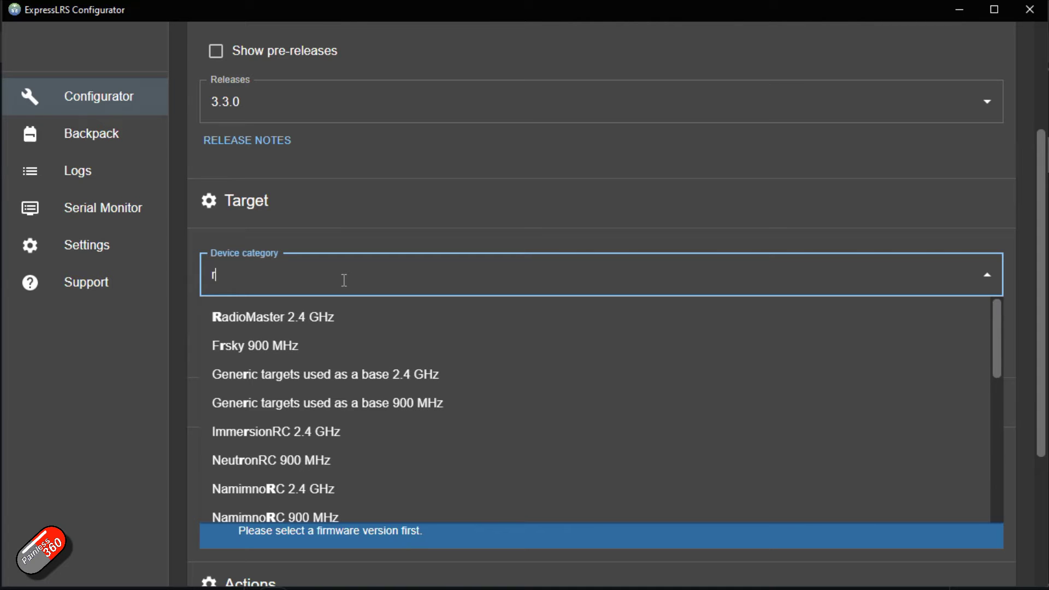
left_click(297, 327)
left_click(279, 332)
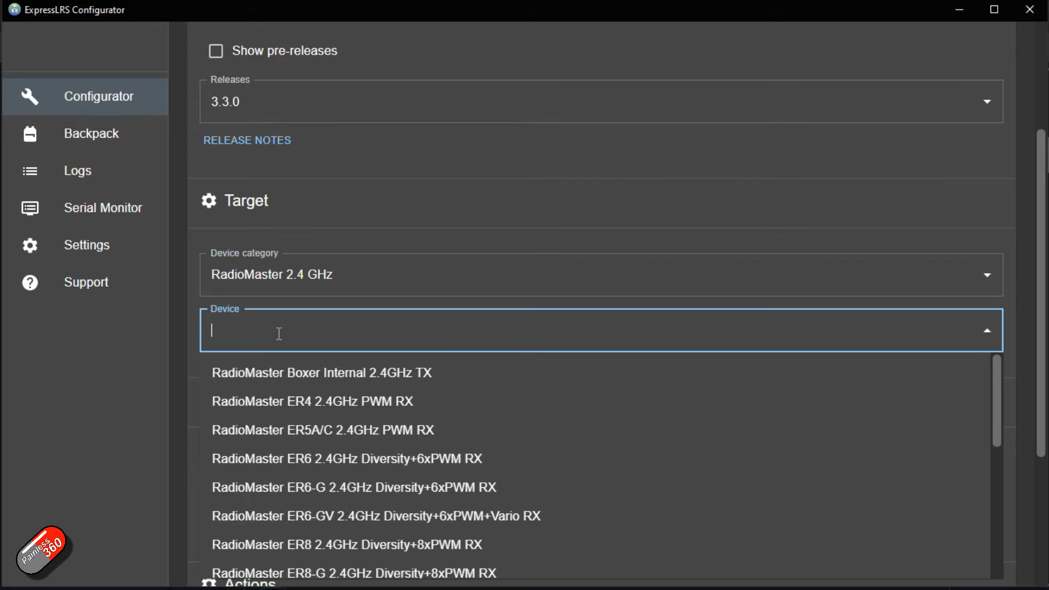
scroll(351, 463, "down", 4)
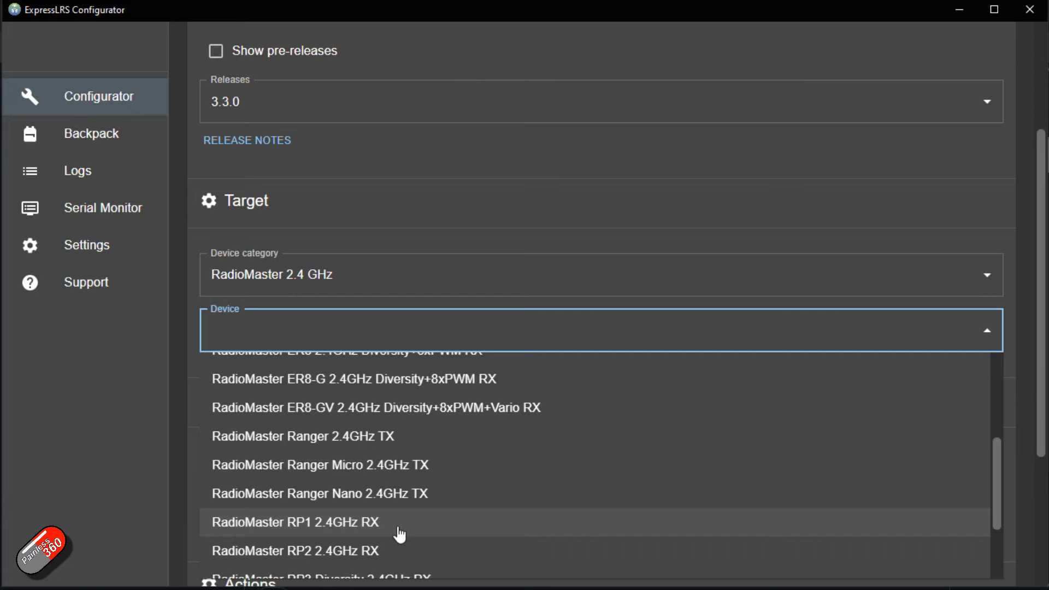
left_click(343, 466)
Switch the flashing method to WiFi and review the device options
scroll(215, 300, "down", 2)
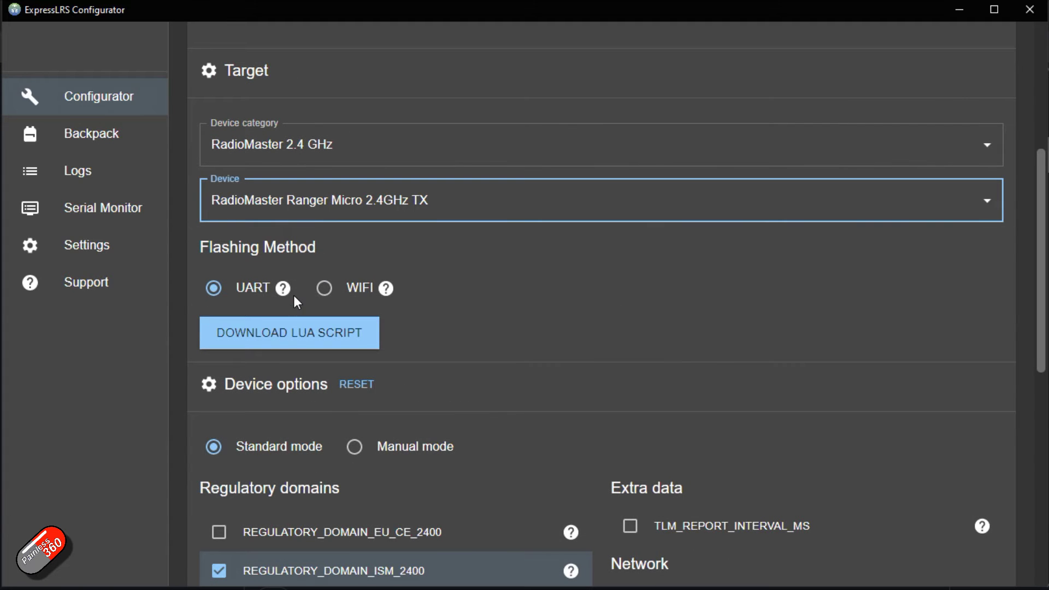
left_click(323, 290)
scroll(485, 352, "down", 3)
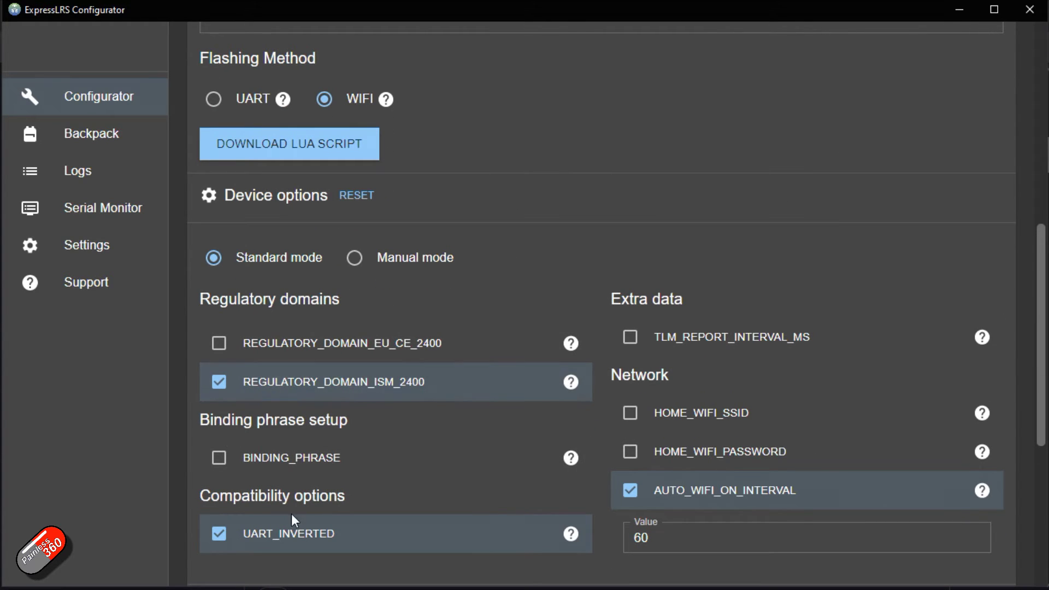
scroll(396, 282, "down", 3)
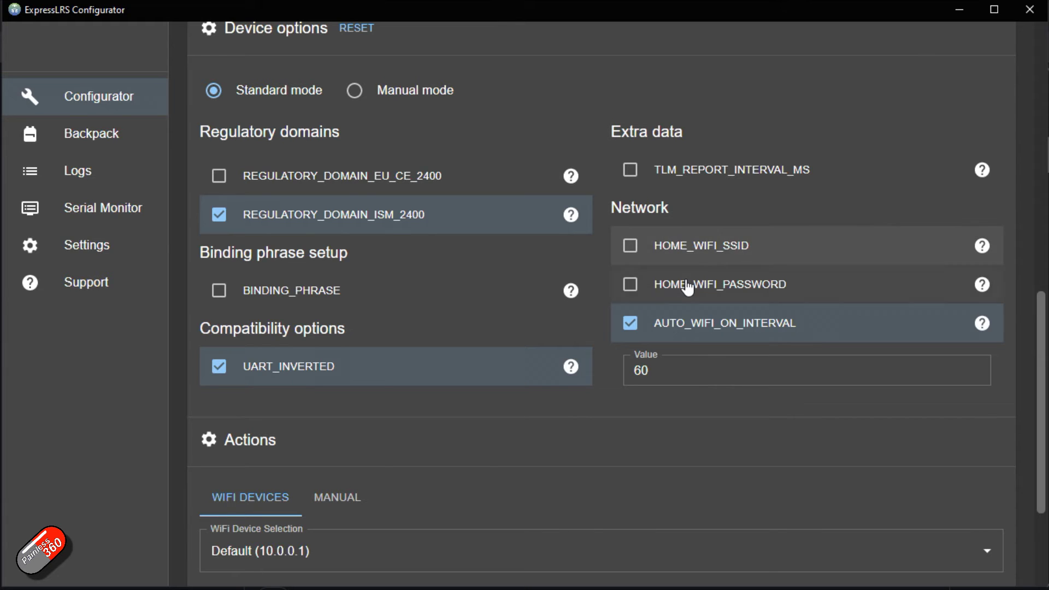
scroll(688, 288, "up", 6)
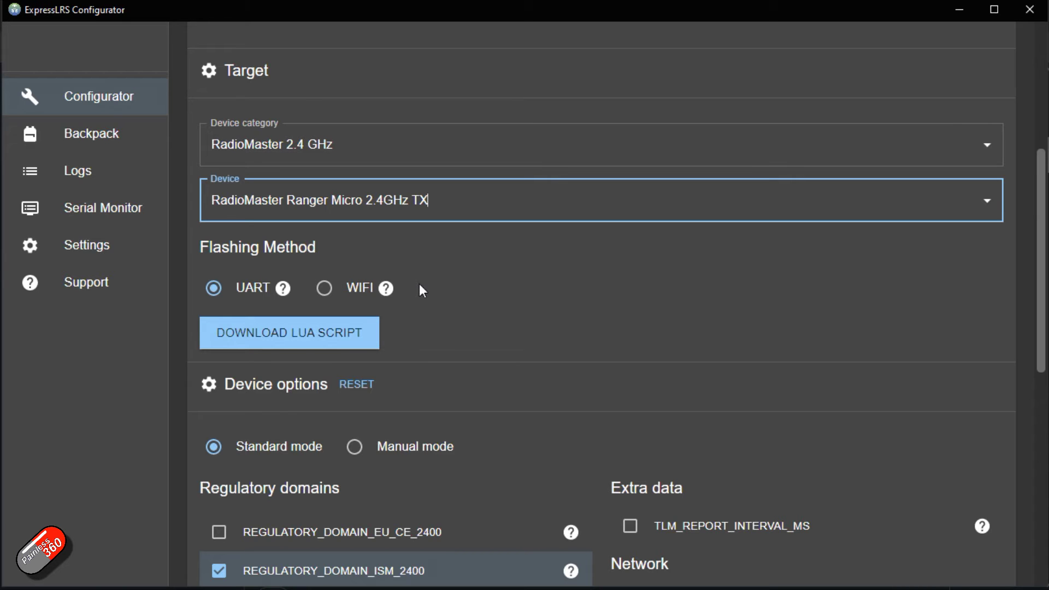
Build the Ranger Micro WiFi firmware, leaving the resulting file's name unchanged in Explorer
left_click(324, 295)
scroll(536, 408, "down", 5)
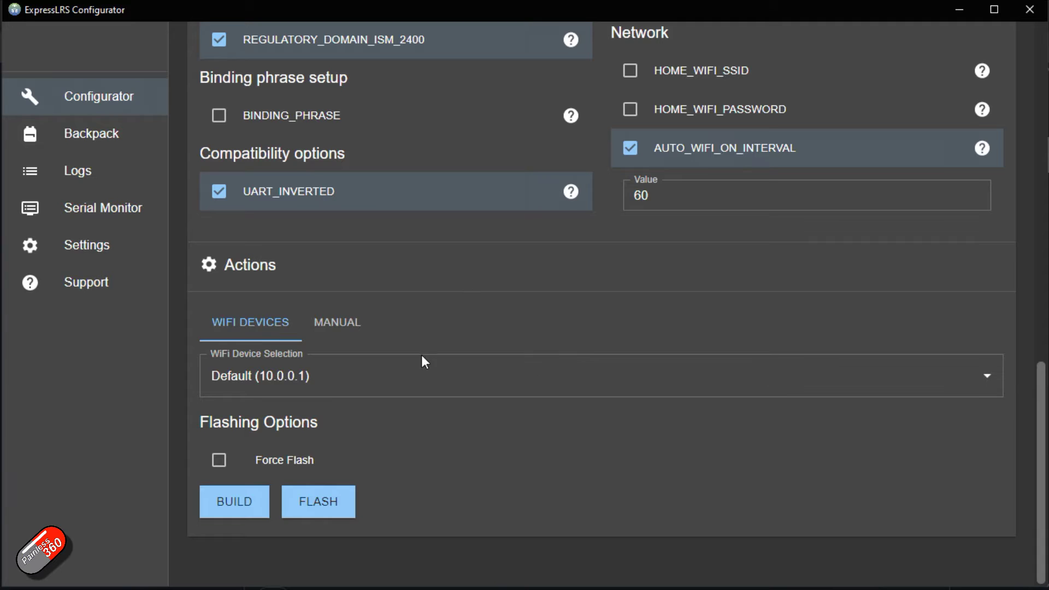
left_click(235, 502)
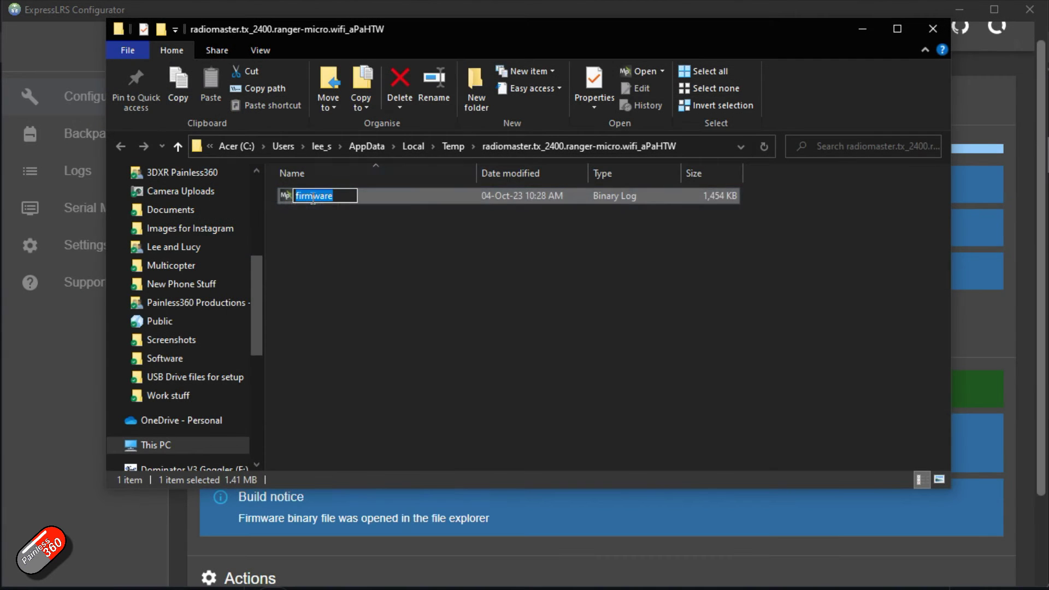
key("Escape")
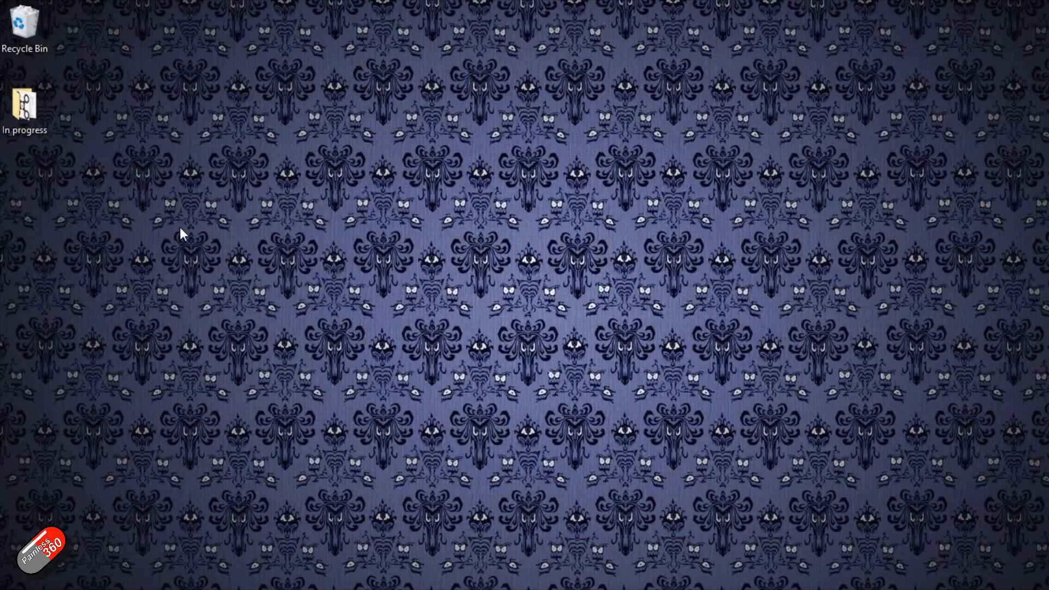
Paste the firmware file onto the desktop and join the ExpressLRS TX Wi-Fi network
key("ctrl+v")
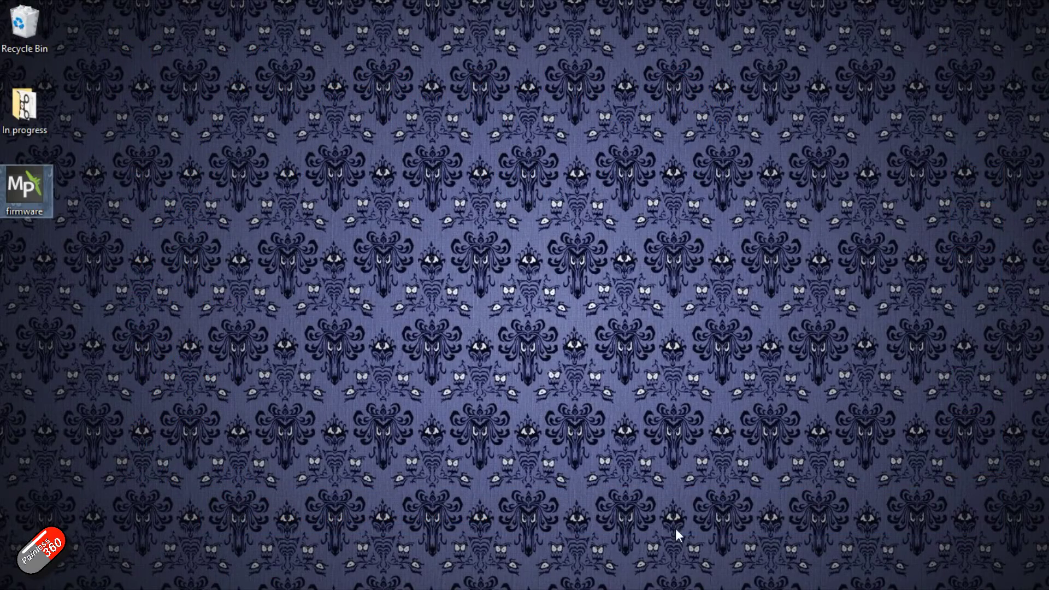
mouse_move(891, 579)
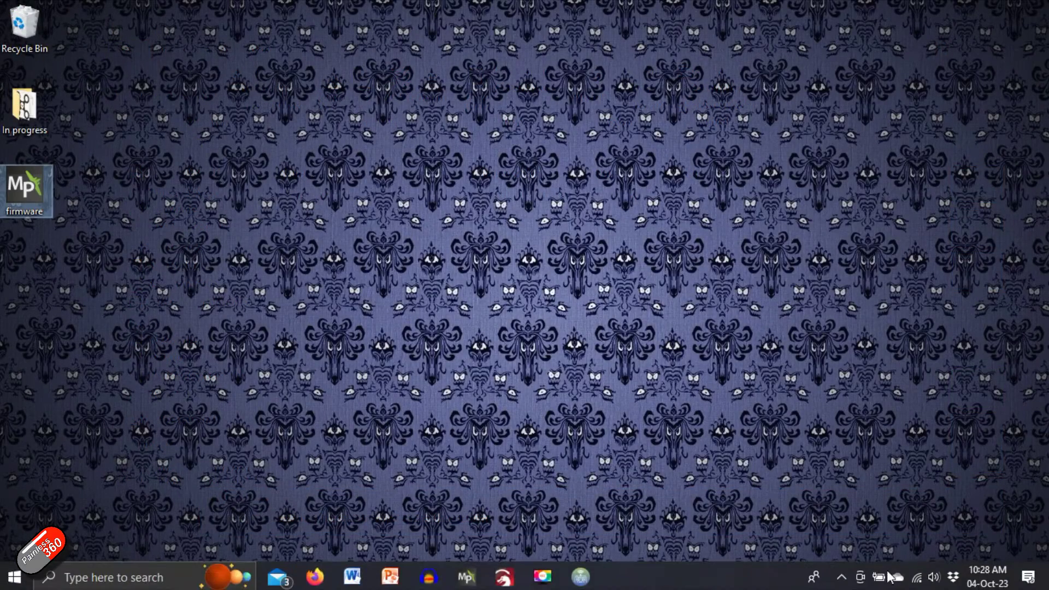
left_click(918, 579)
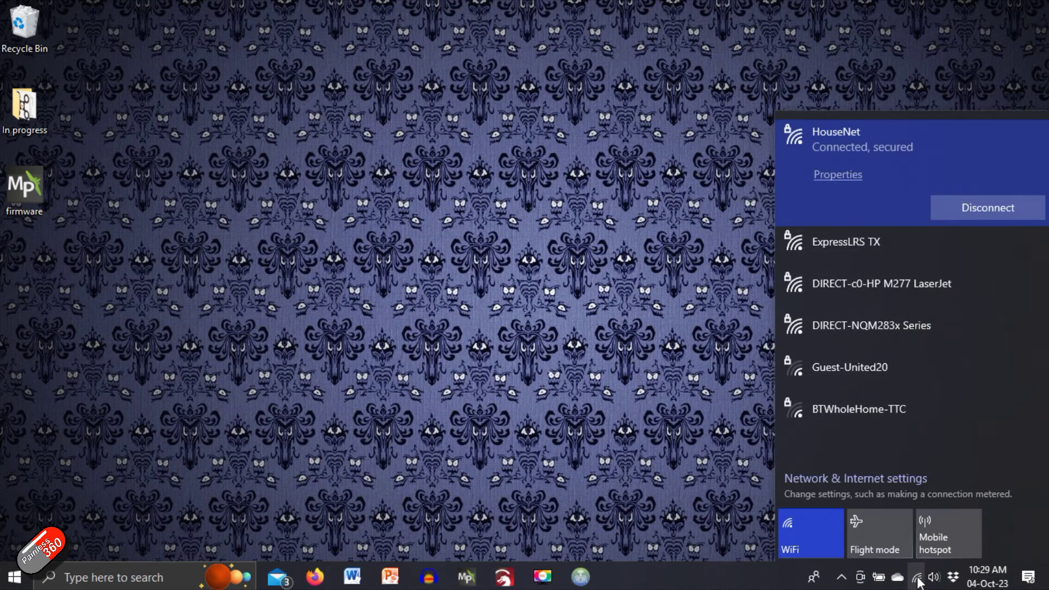
left_click(887, 242)
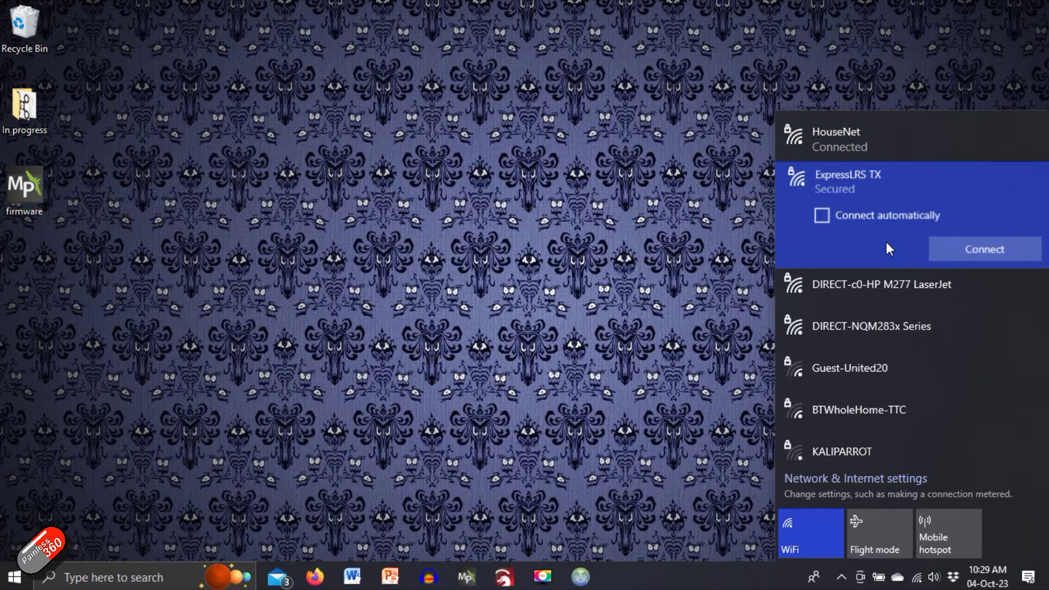
left_click(984, 251)
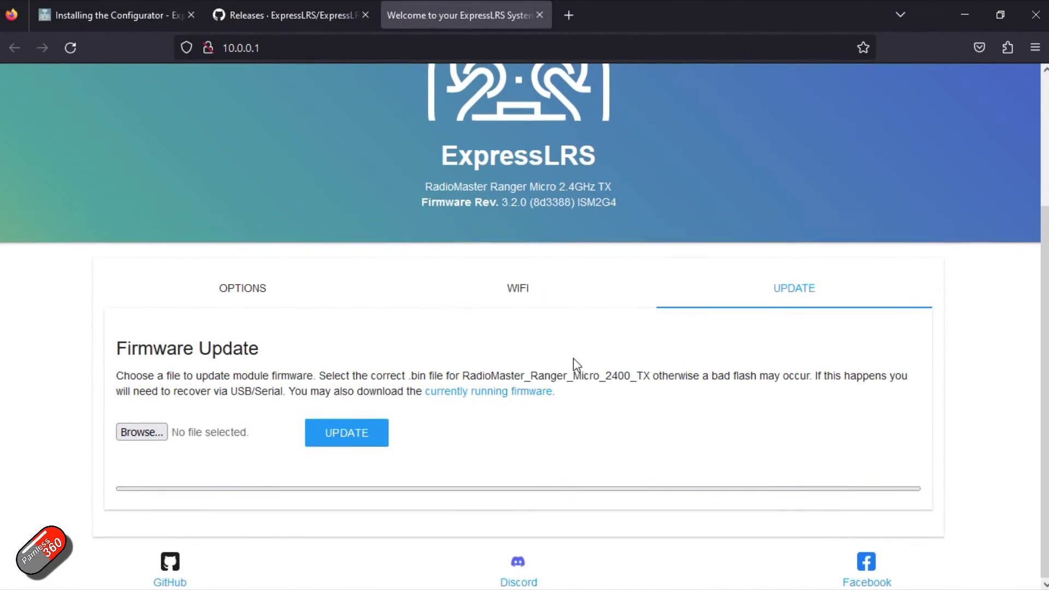
Select the desktop firmware file in the web UI and start the module update
left_click(134, 433)
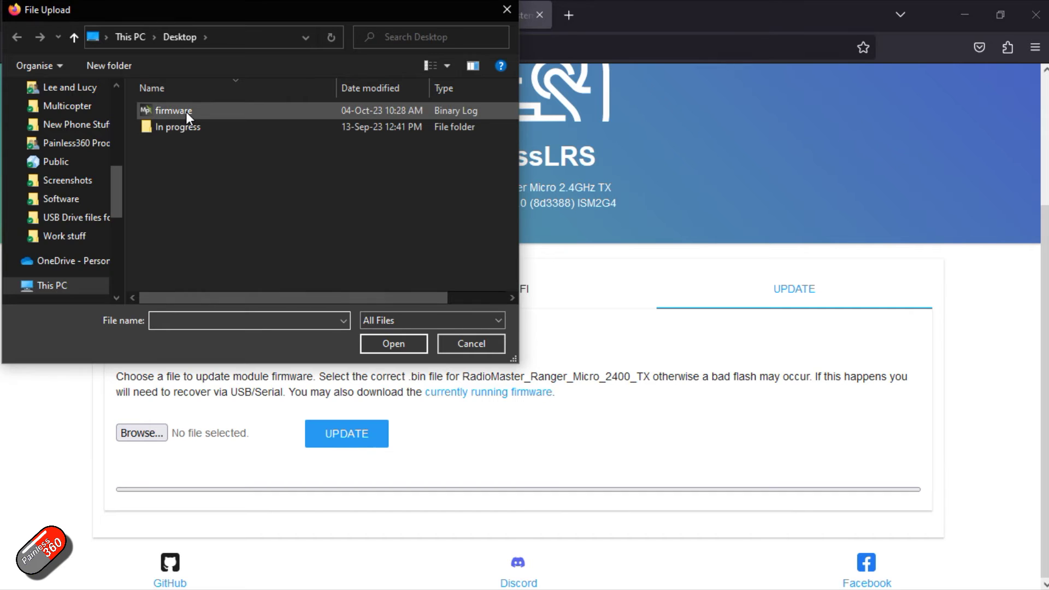
double_click(185, 112)
left_click(354, 430)
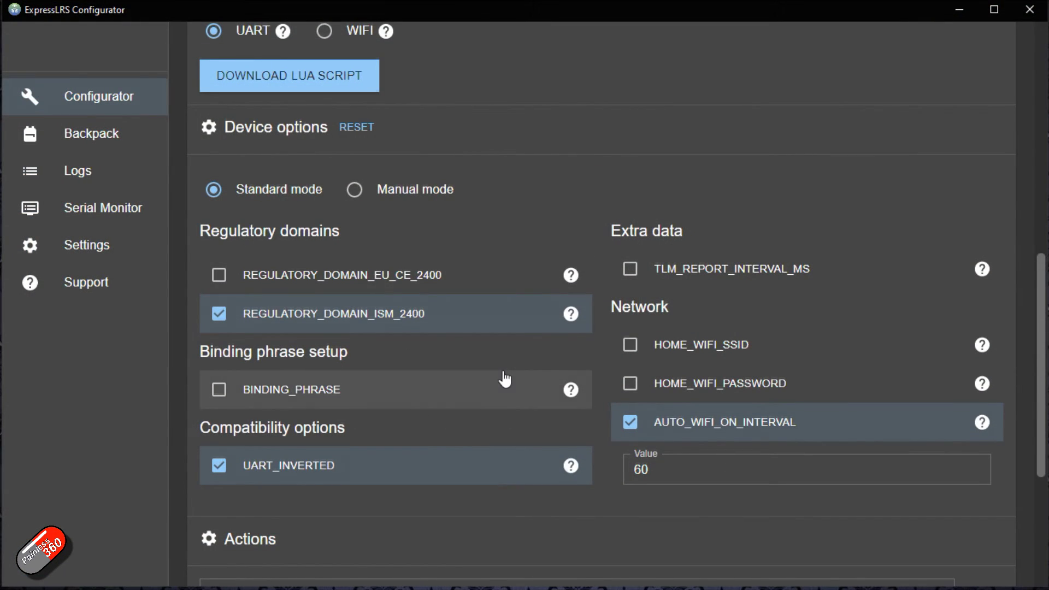
Choose COM11 Silicon Labs as the serial device and start flashing over UART
scroll(505, 378, "down", 5)
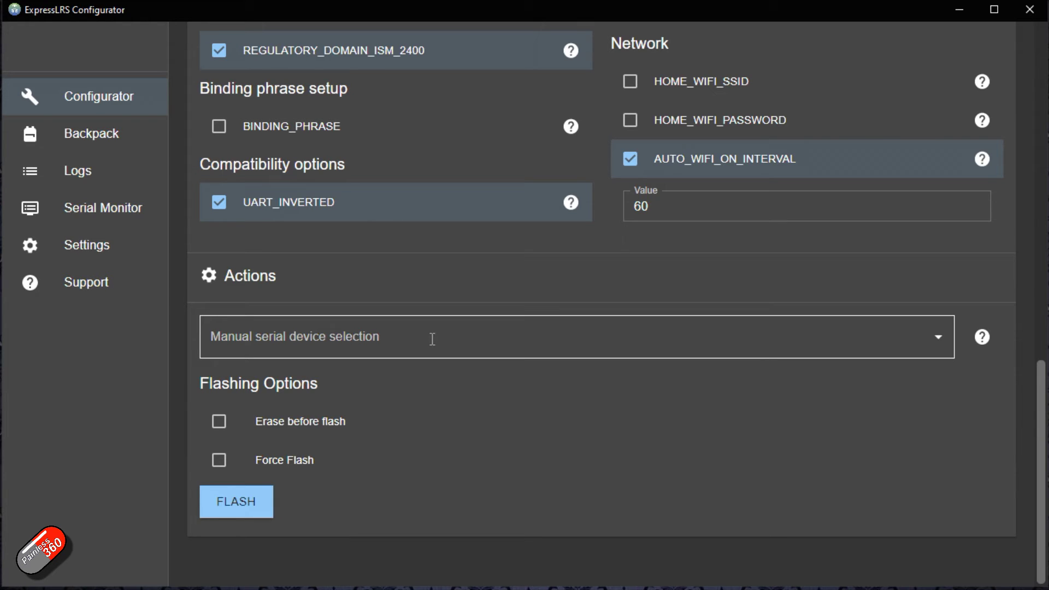
left_click(941, 341)
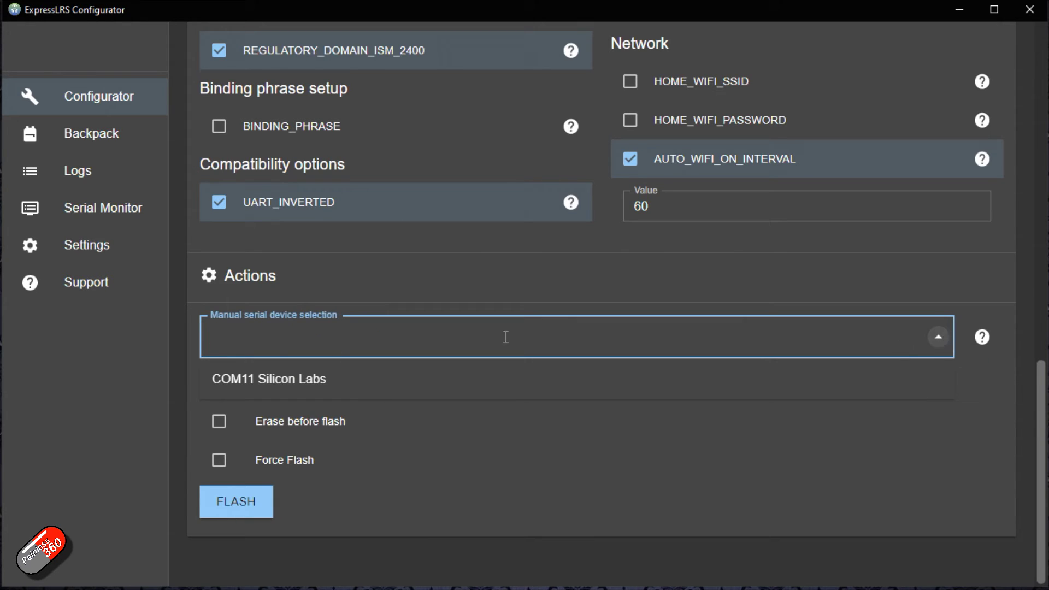
left_click(270, 381)
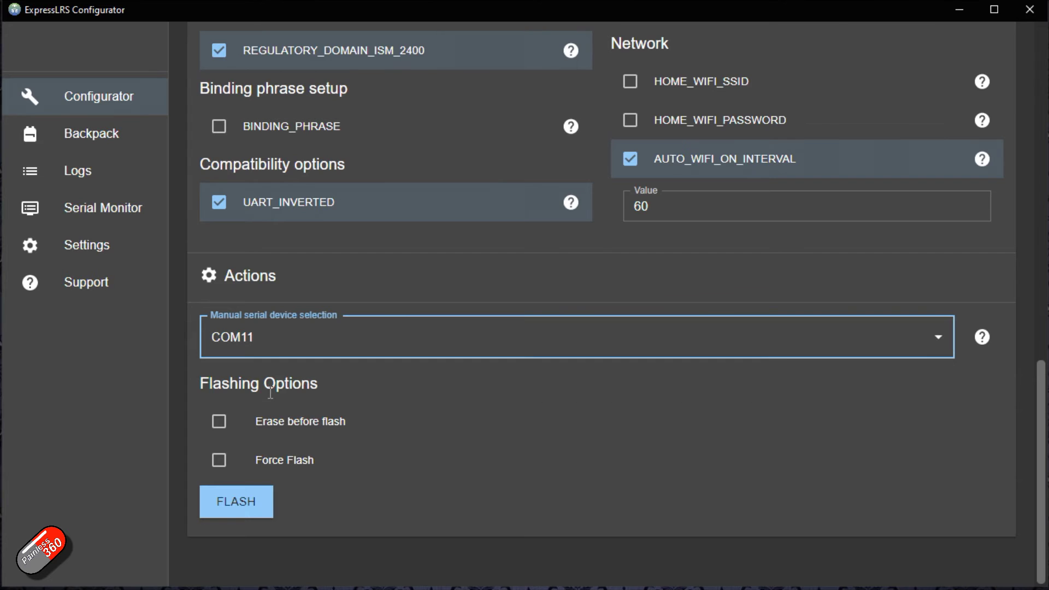
left_click(237, 509)
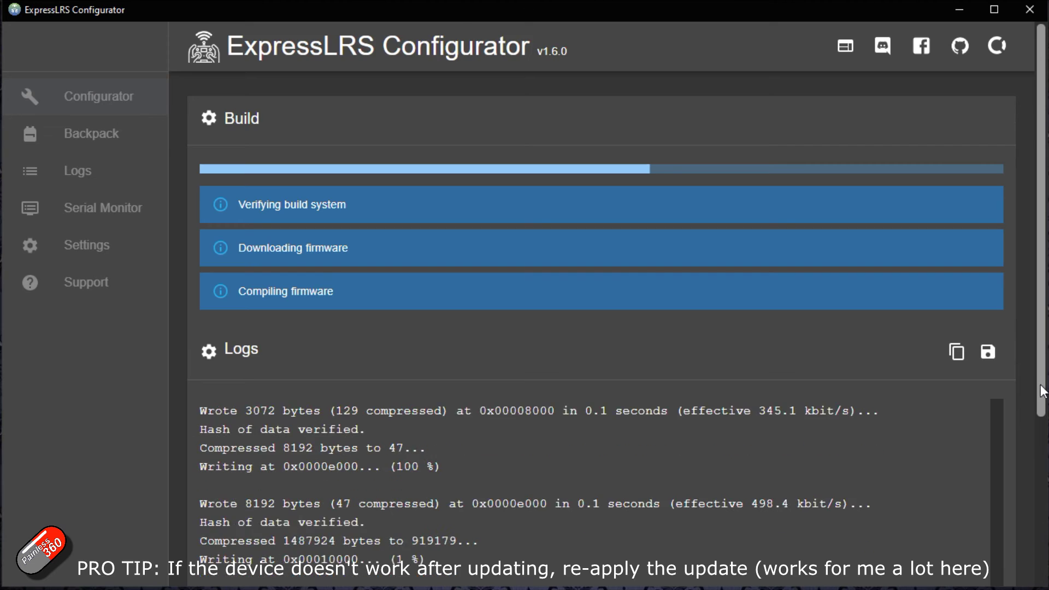
Follow the flashing logs until the Result section reports Success
scroll(1041, 384, "down", 5)
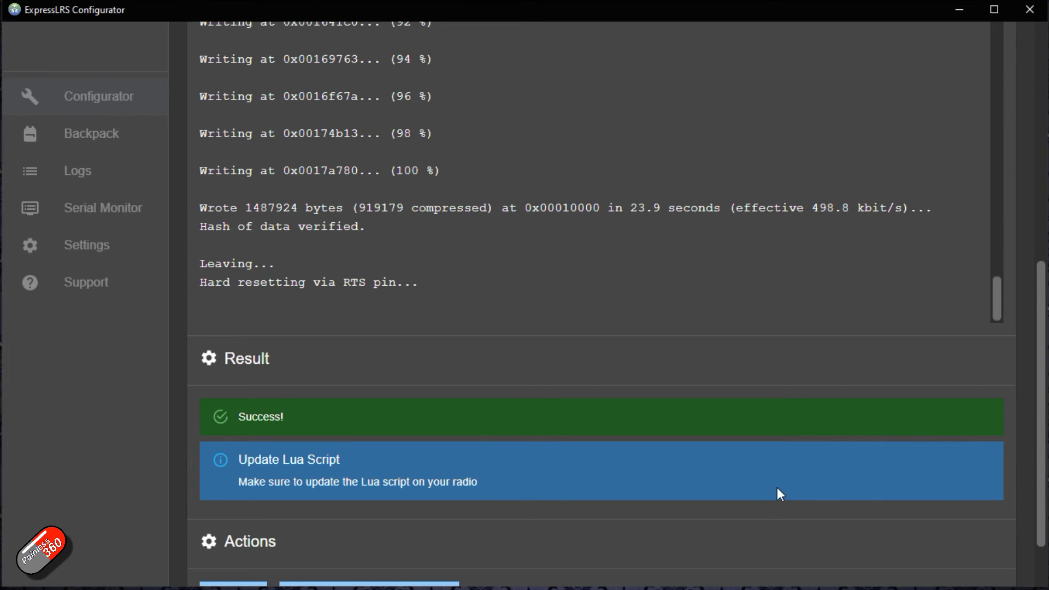
scroll(777, 487, "down", 2)
Copy the desktop elrsV3.lua into SD card SCRIPTS\TOOLS, replacing the existing file
scroll(778, 488, "down", 1)
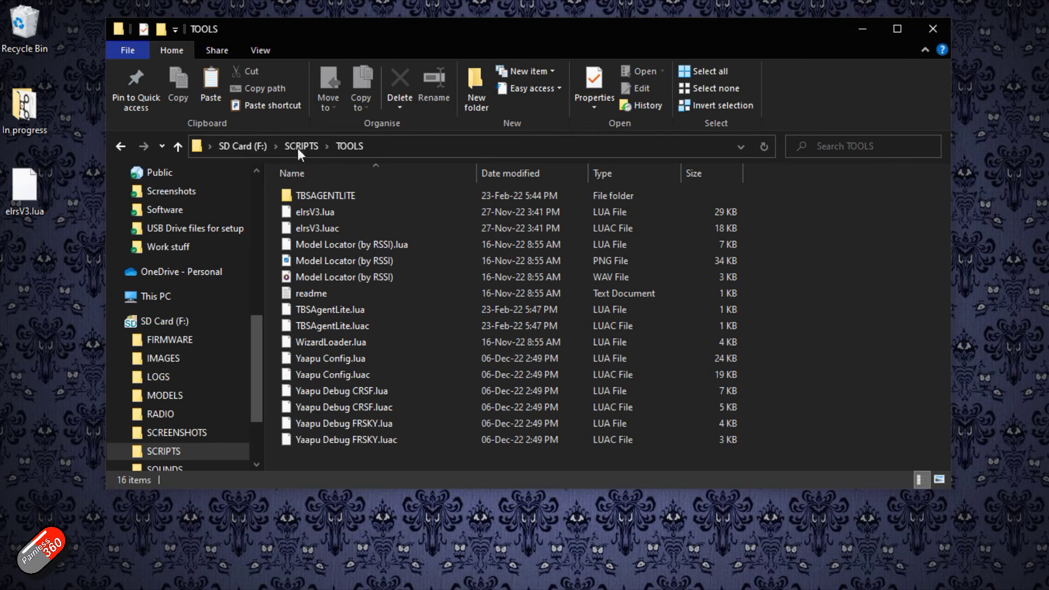
left_click(41, 194)
left_click_drag(41, 194, 440, 243)
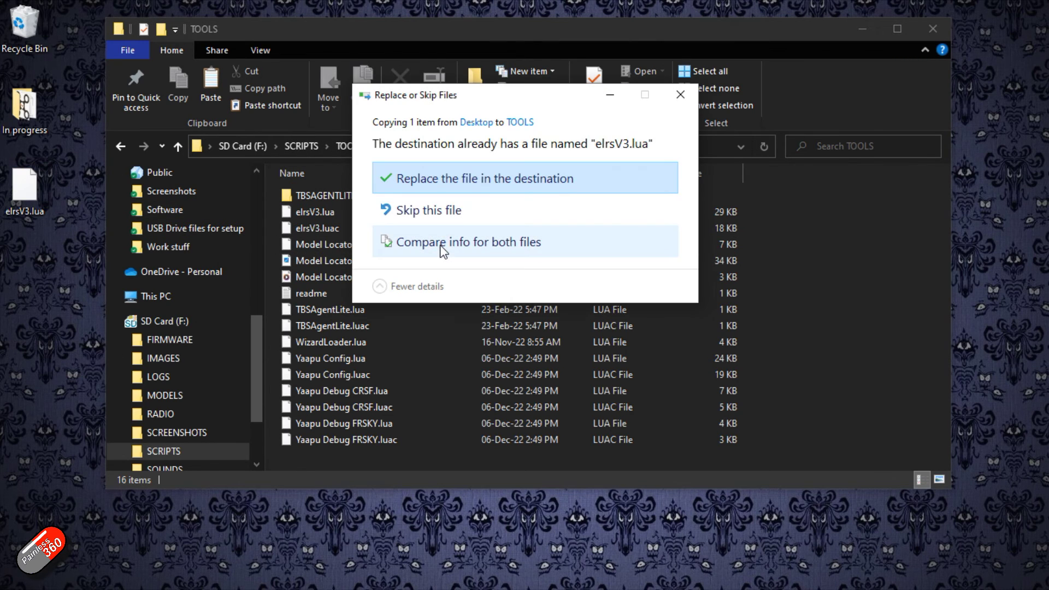
left_click(504, 173)
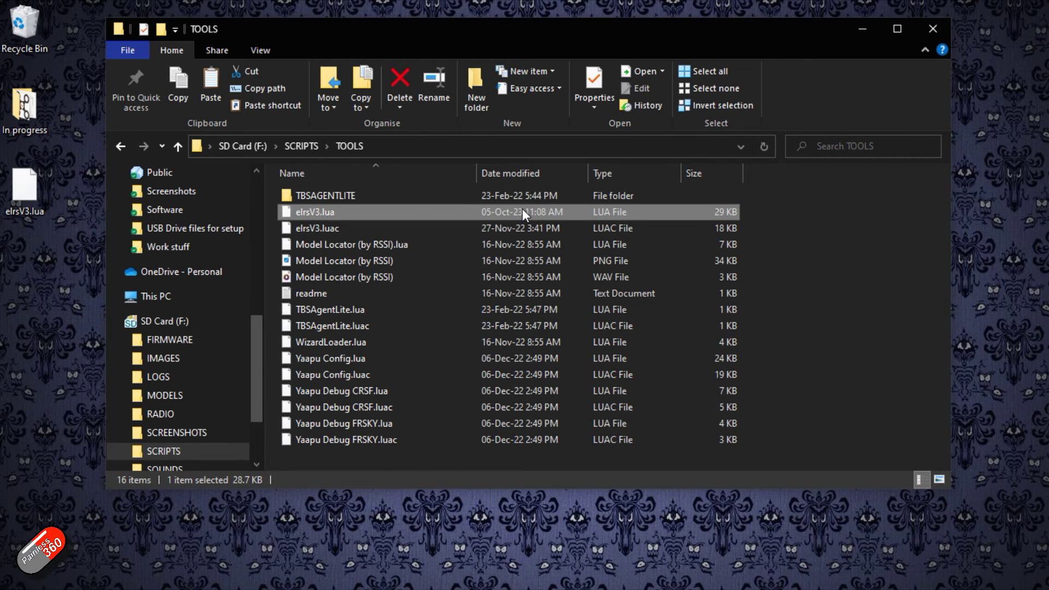
key("alt+Tab")
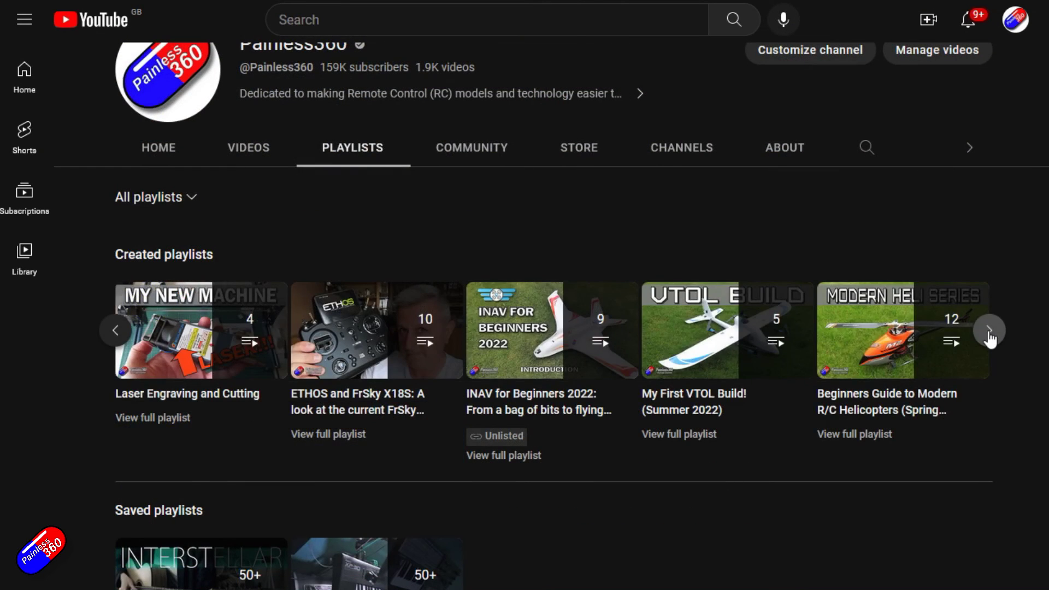
Page through the channel's created playlists, then search YouTube for 'inav upgrade painless360'
left_click(990, 330)
left_click(989, 331)
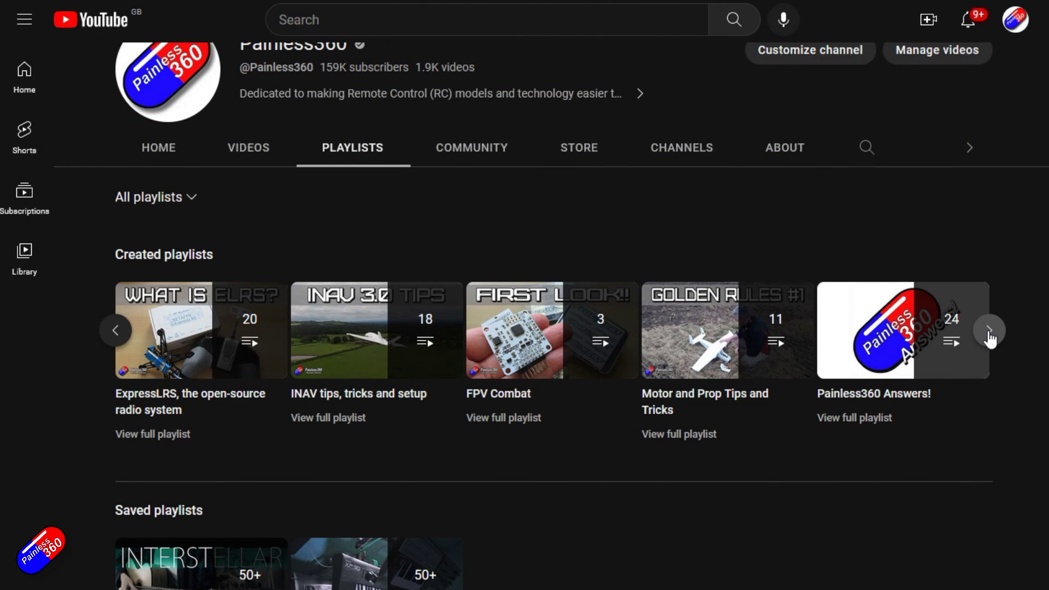
left_click(989, 330)
left_click(989, 330)
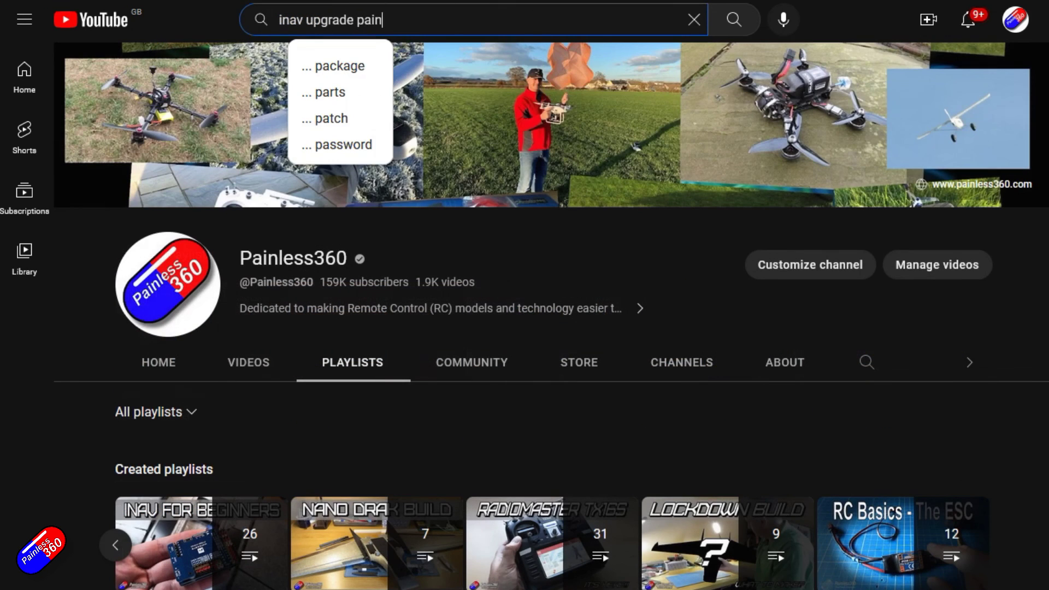
type("ess360")
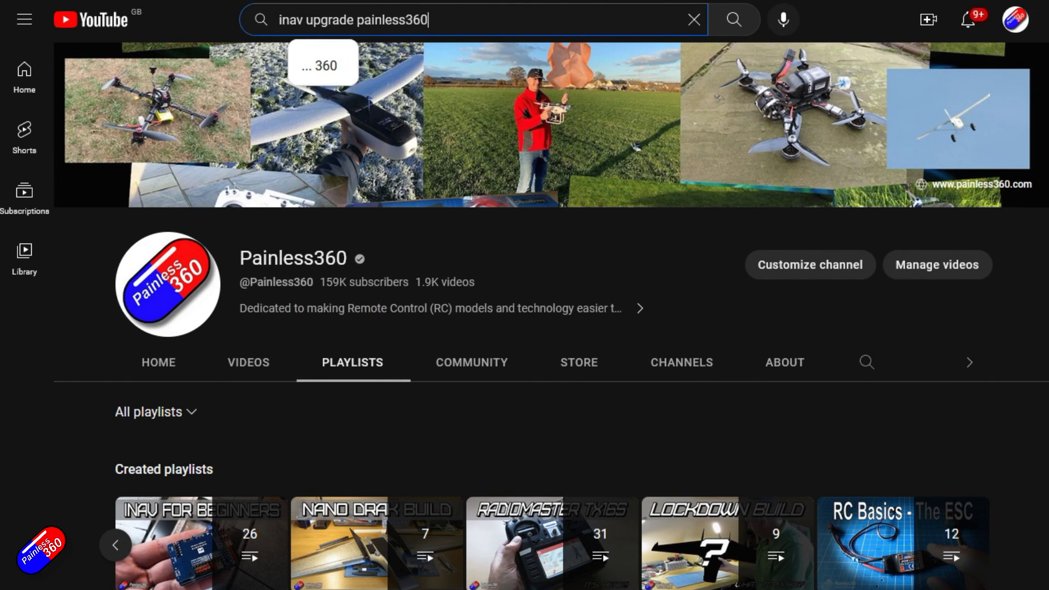
key("Return")
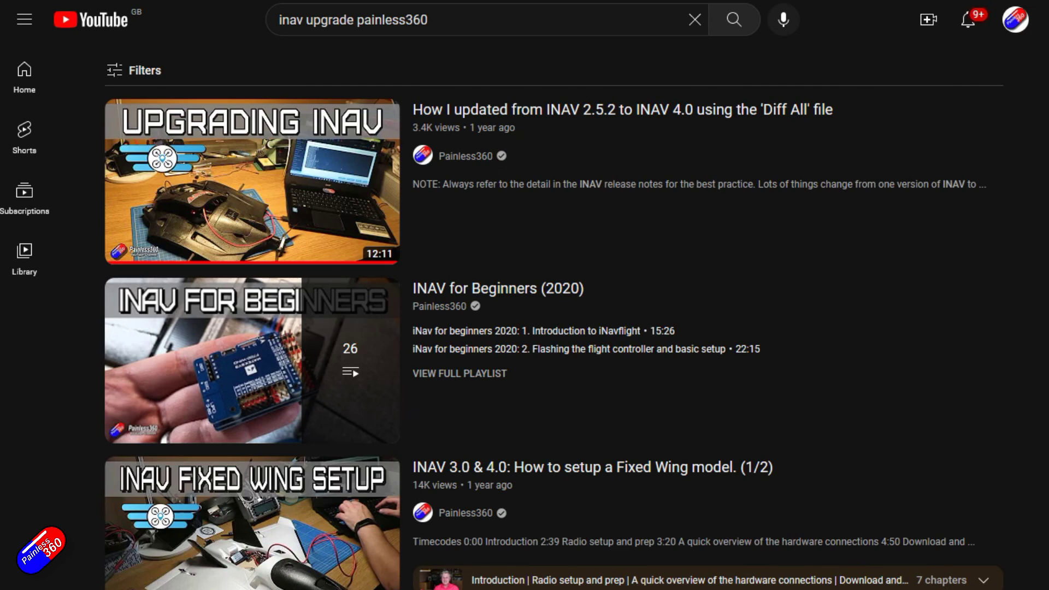